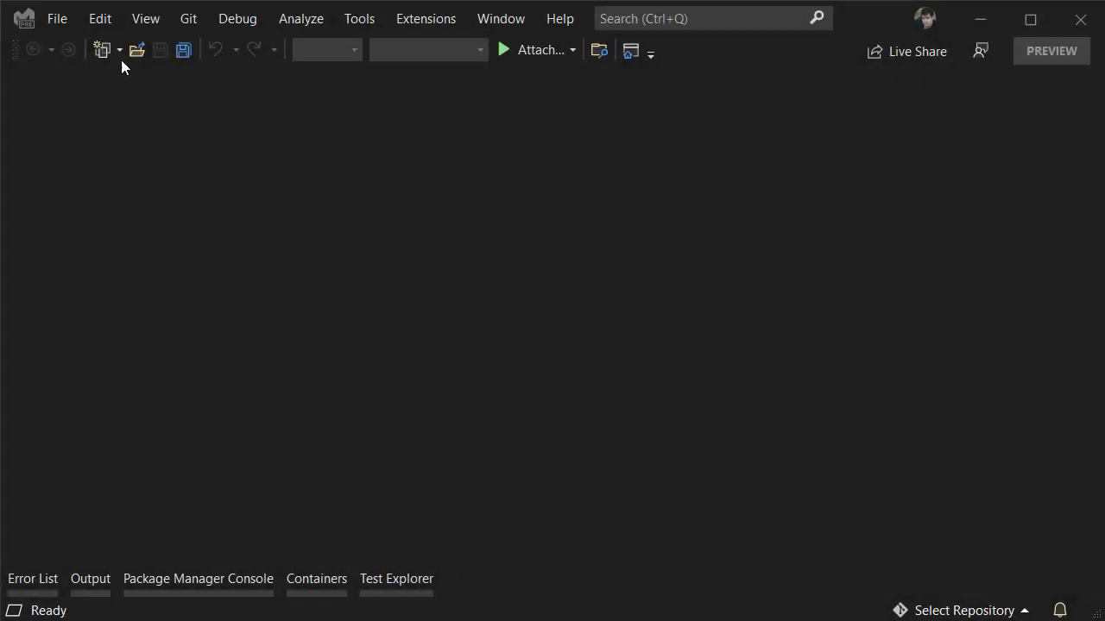
Create a new ASP.NET Core Web App project and name it MyWebLogDemo
left_click(61, 19)
mouse_move(207, 43)
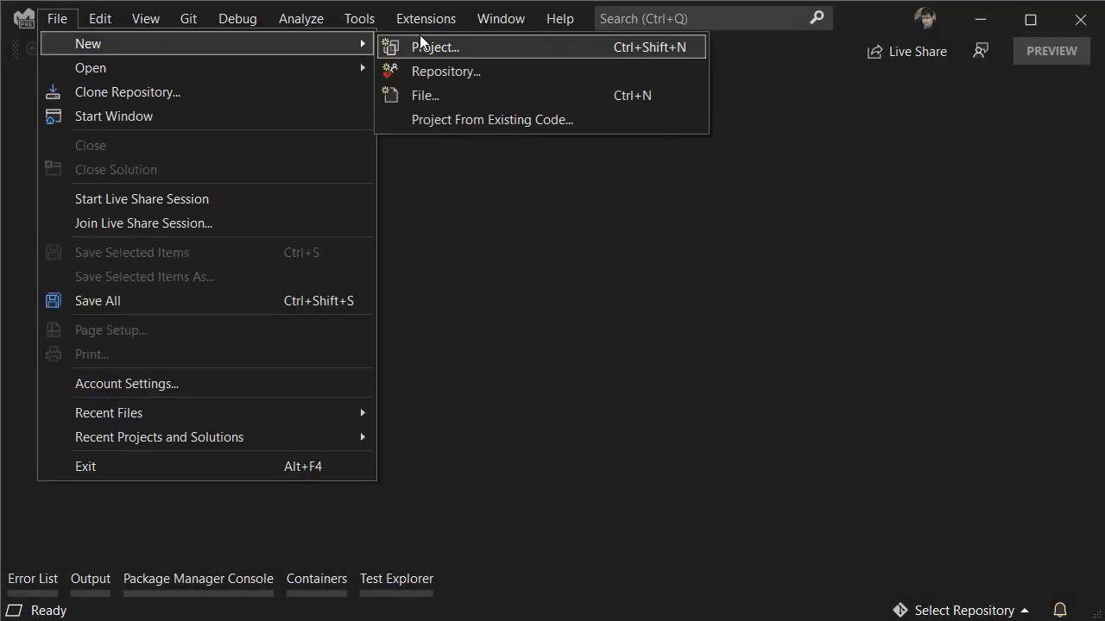
left_click(435, 47)
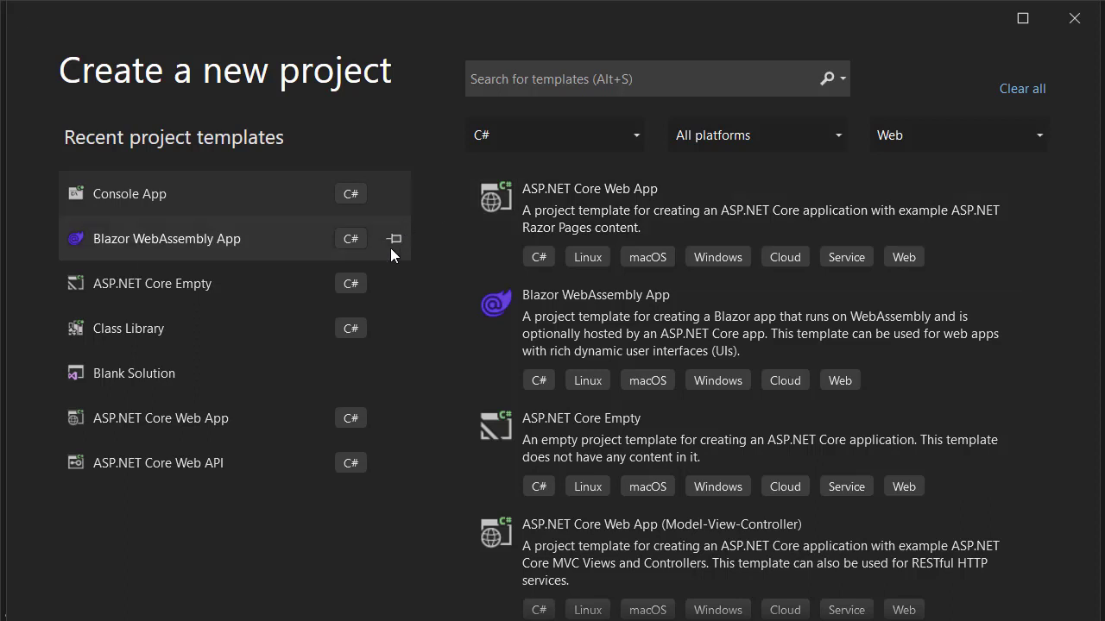
double_click(119, 420)
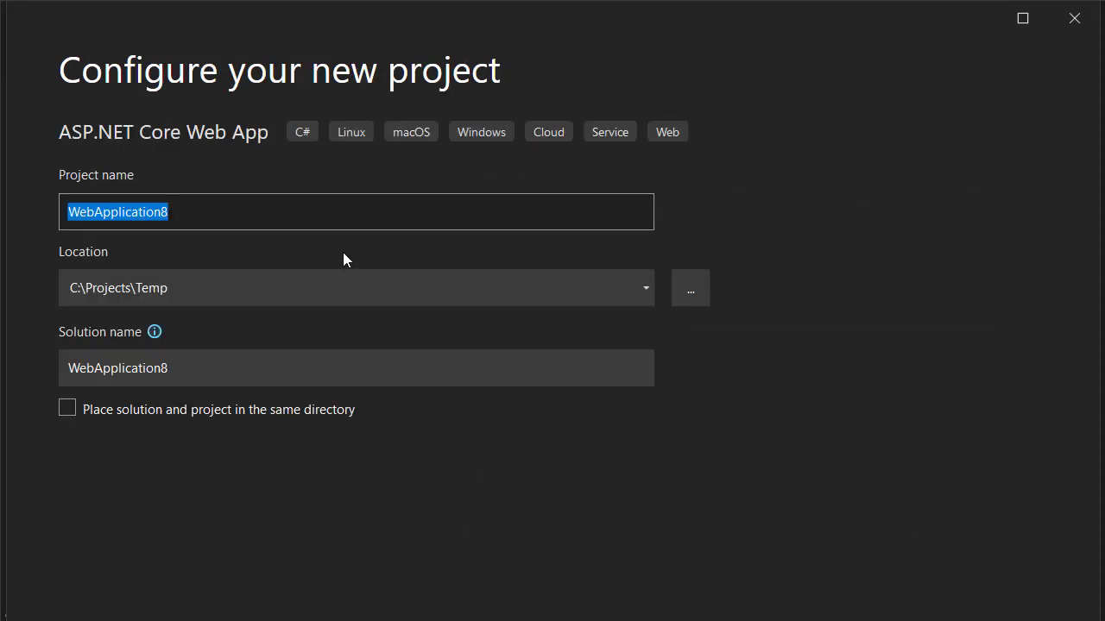
type("MyWeb")
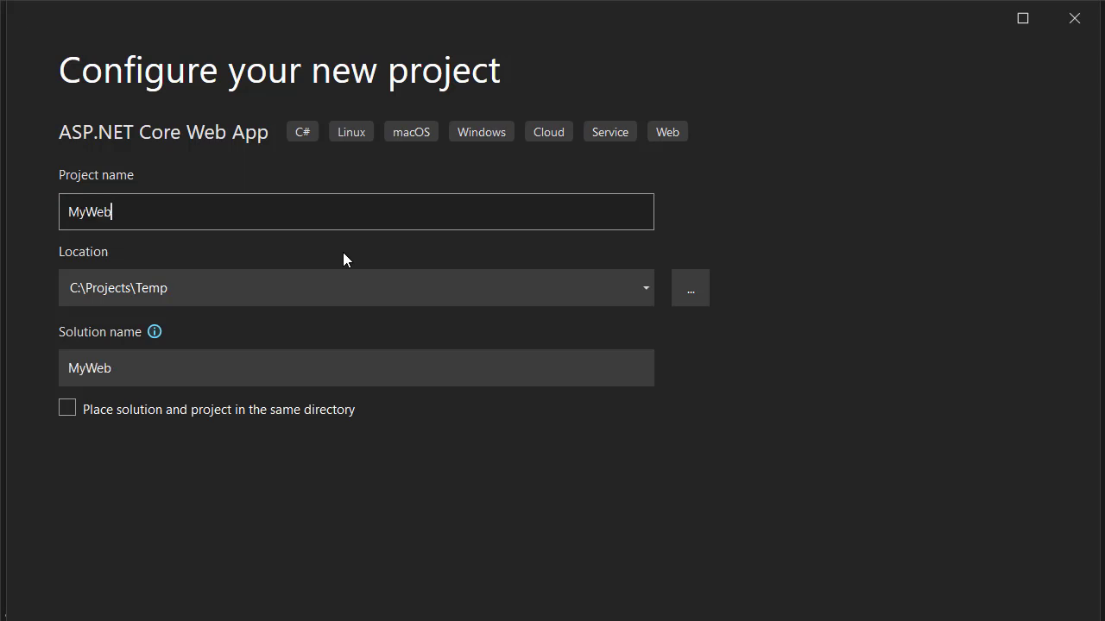
type("LogDeo")
key("BackSpace")
type("mo")
key("Return")
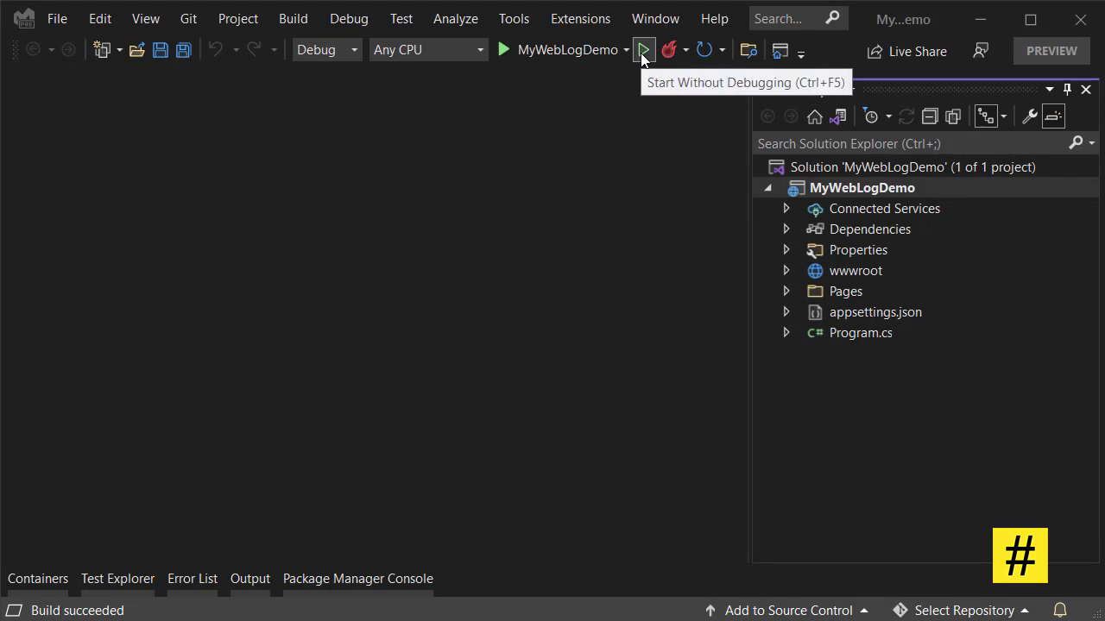
Start MyWebLogDemo without debugging and reposition its console window showing hosting logs
left_click(643, 49)
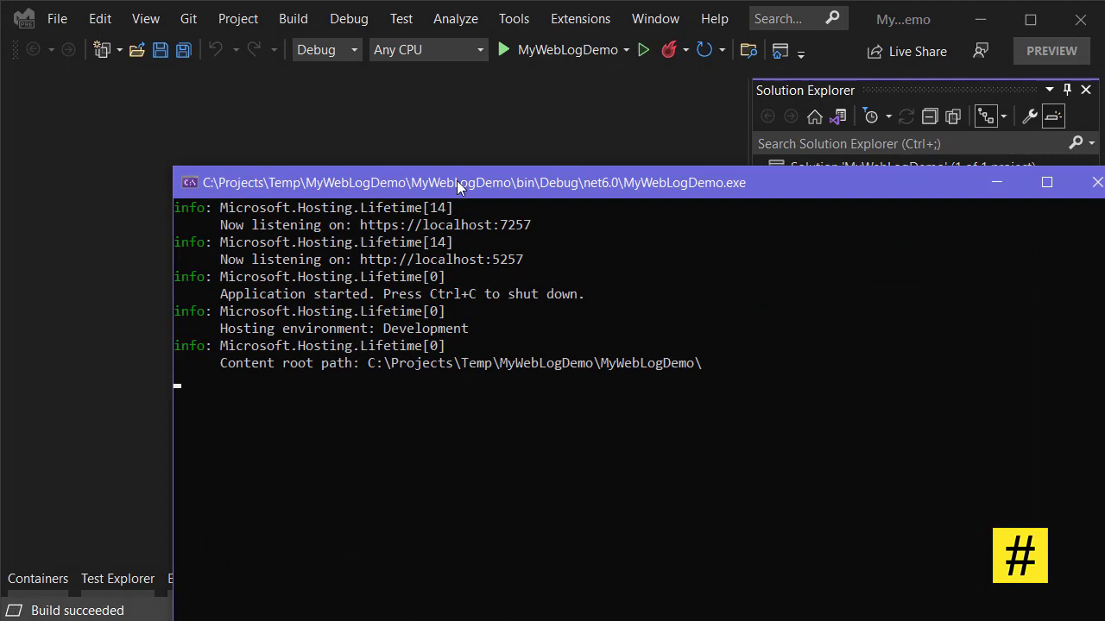
left_click_drag(457, 182, 394, 135)
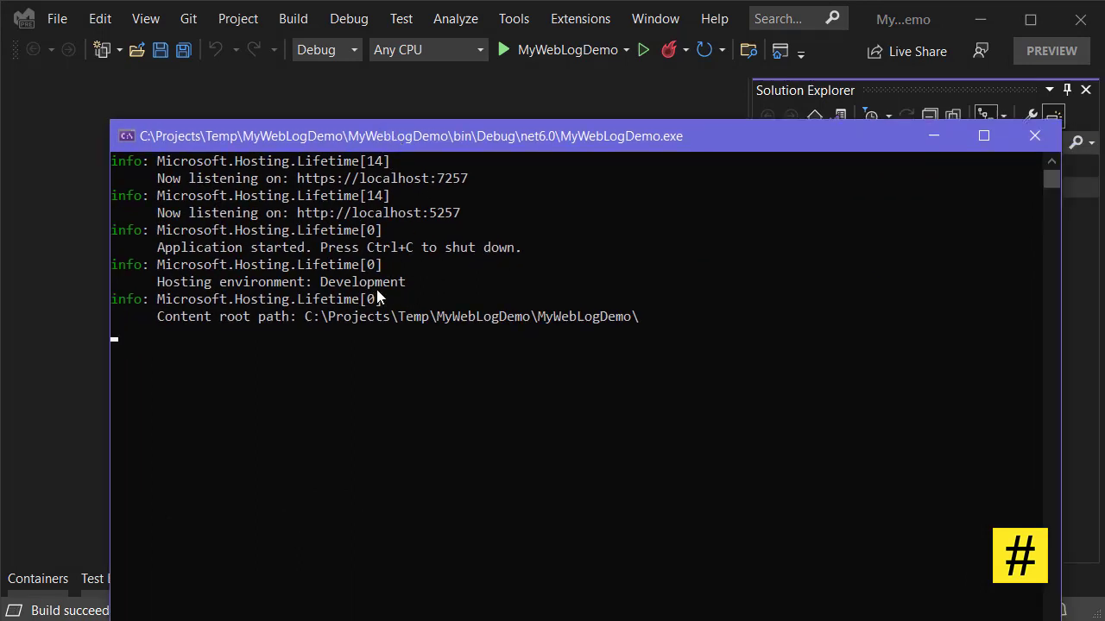
mouse_move(323, 140)
left_mouse_down()
mouse_move(387, 166)
mouse_move(444, 210)
left_mouse_up()
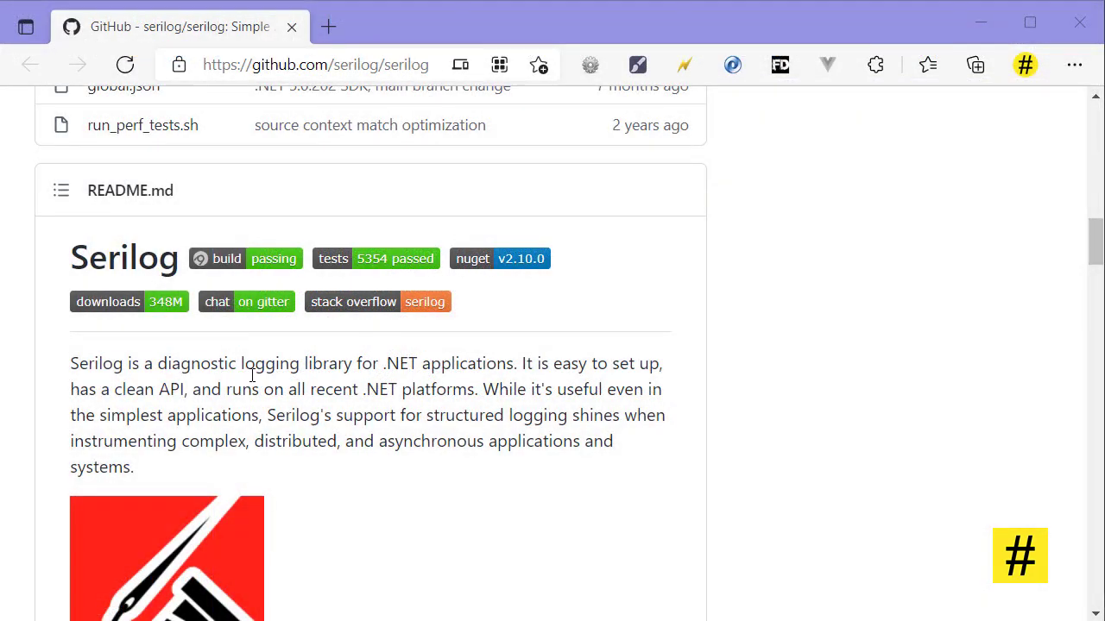
scroll(438, 406, "down", 2)
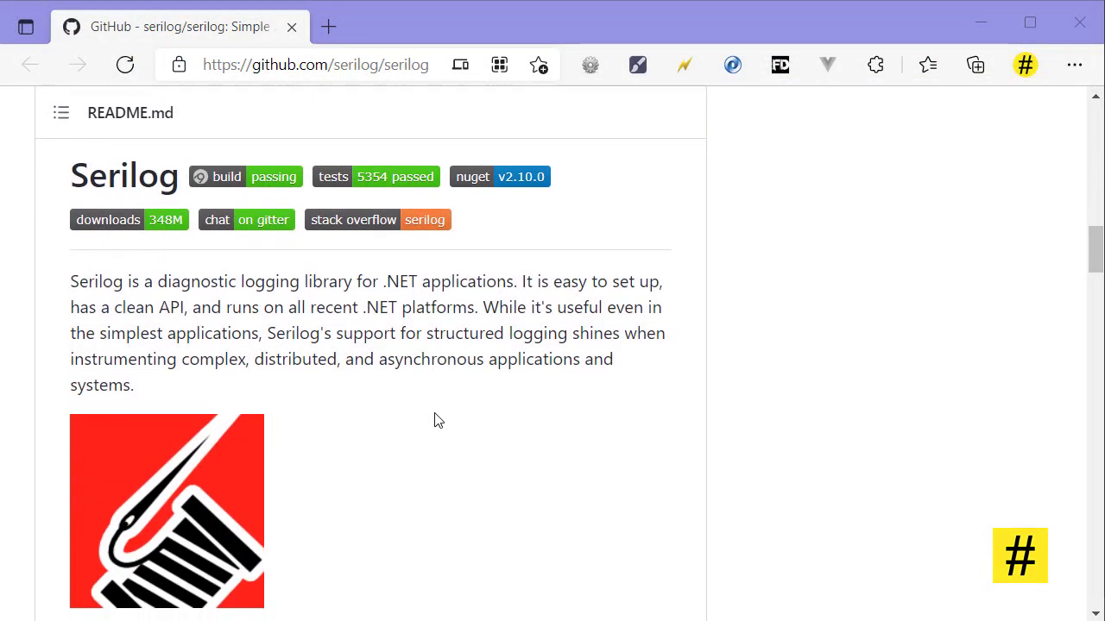
scroll(438, 420, "down", 2)
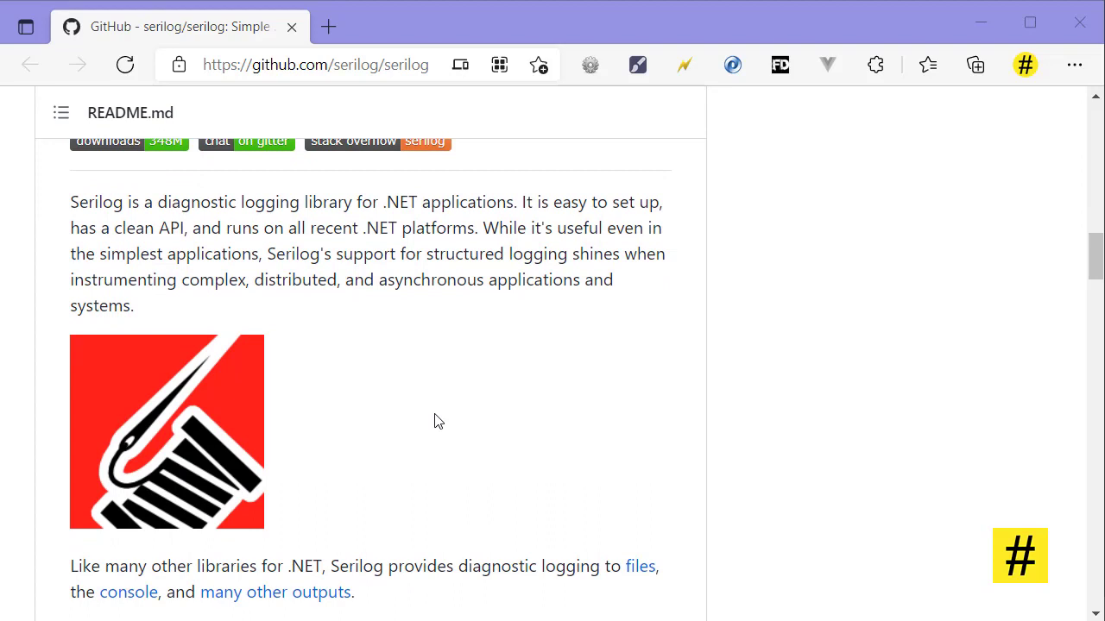
scroll(437, 420, "down", 3)
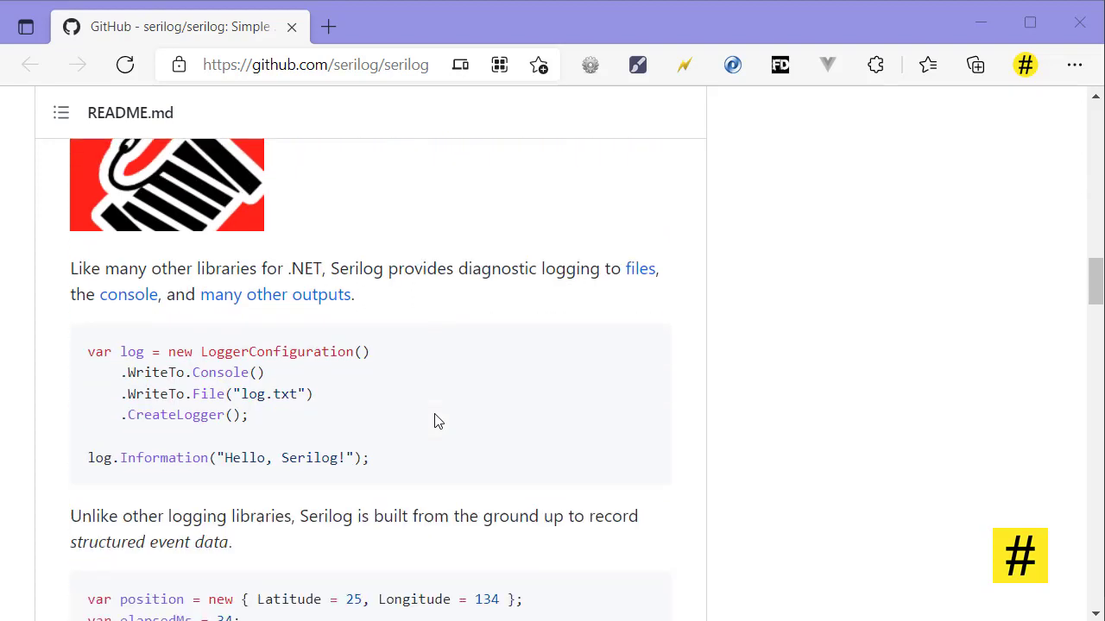
scroll(437, 420, "down", 2)
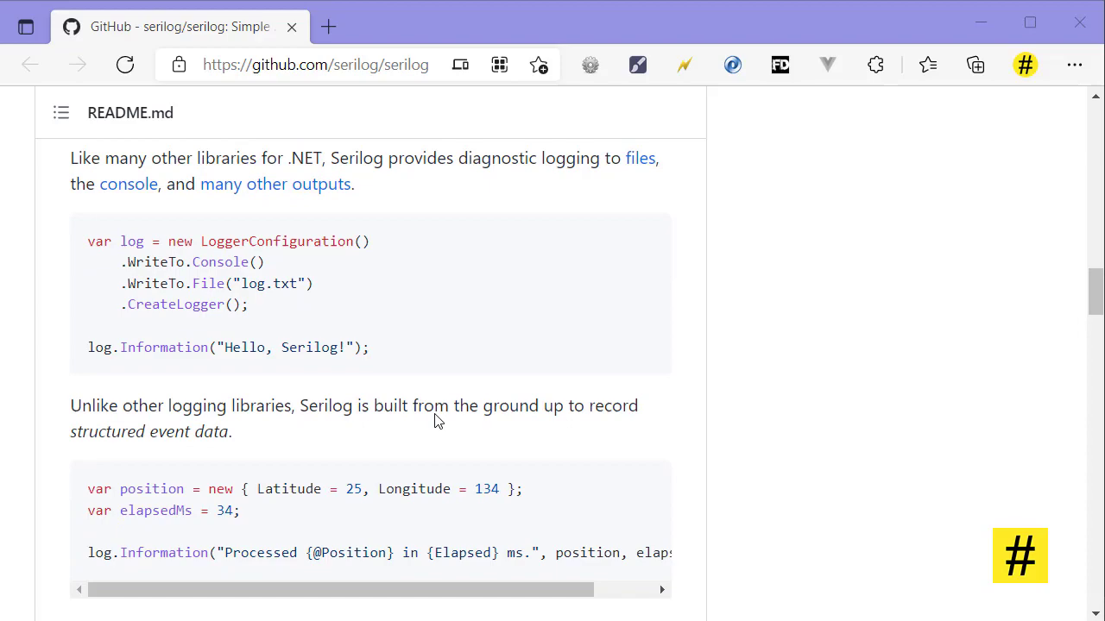
scroll(437, 421, "down", 3)
scroll(438, 420, "down", 3)
scroll(437, 420, "down", 2)
scroll(438, 420, "down", 3)
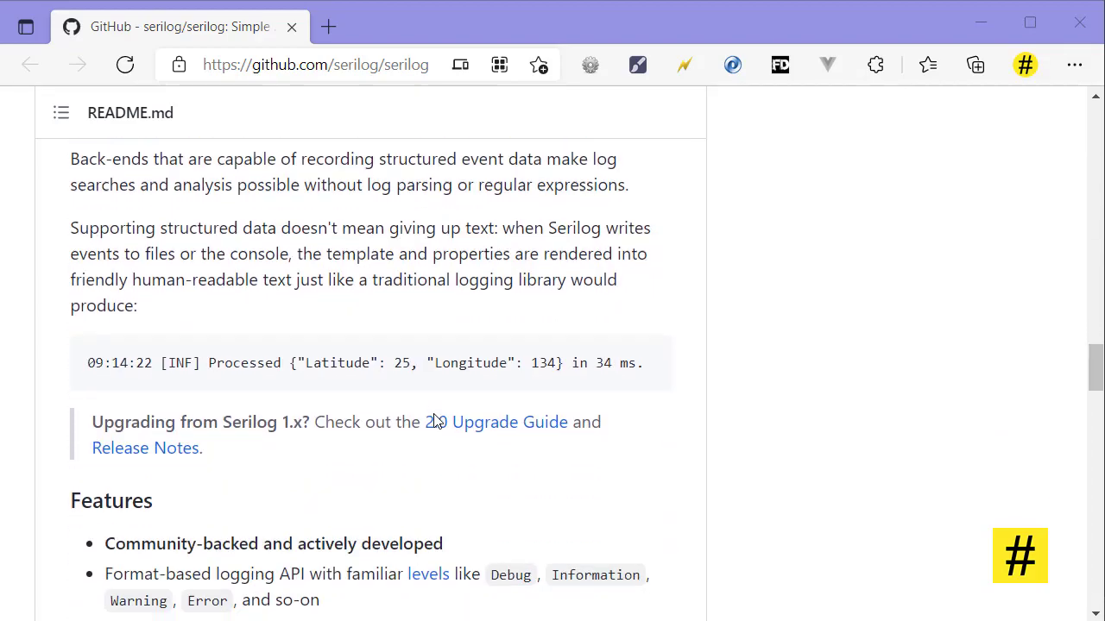
scroll(437, 420, "down", 3)
scroll(438, 420, "down", 3)
scroll(437, 420, "down", 2)
scroll(438, 420, "down", 1)
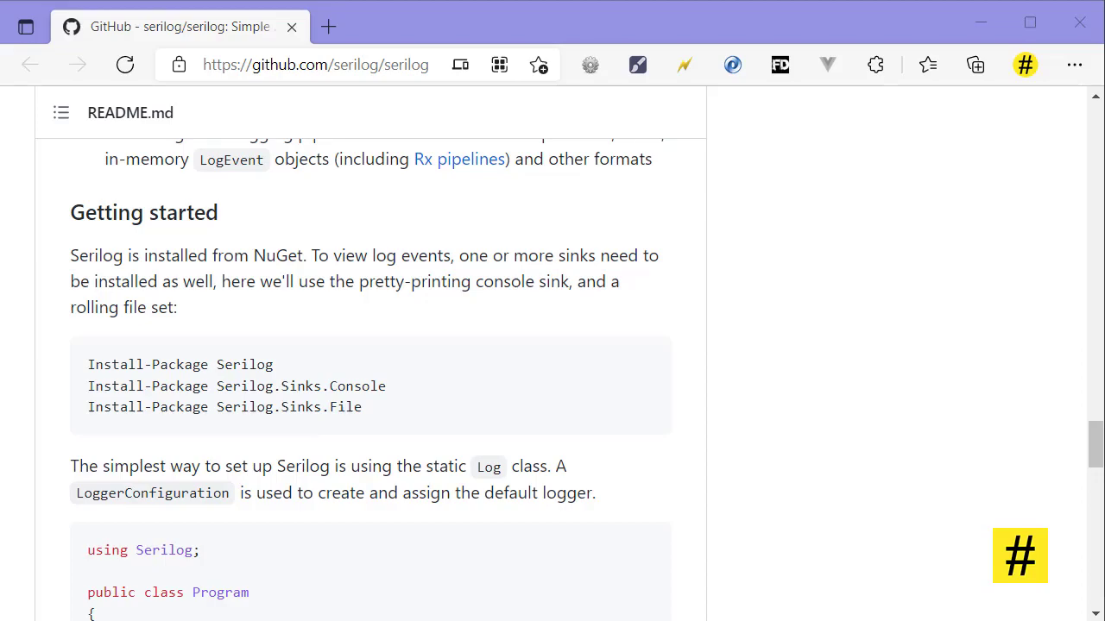
Switch from the Serilog README in Edge back to the Visual Studio project
key("alt+Tab")
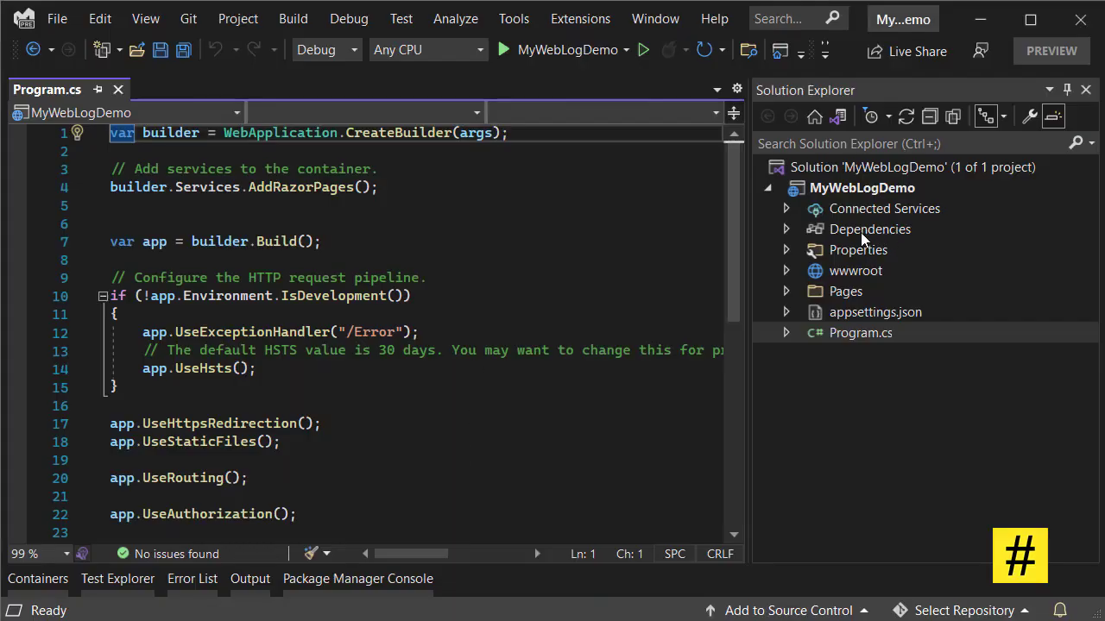
Open Manage NuGet Packages from the project's Dependencies and browse Serilog packages
right_click(861, 232)
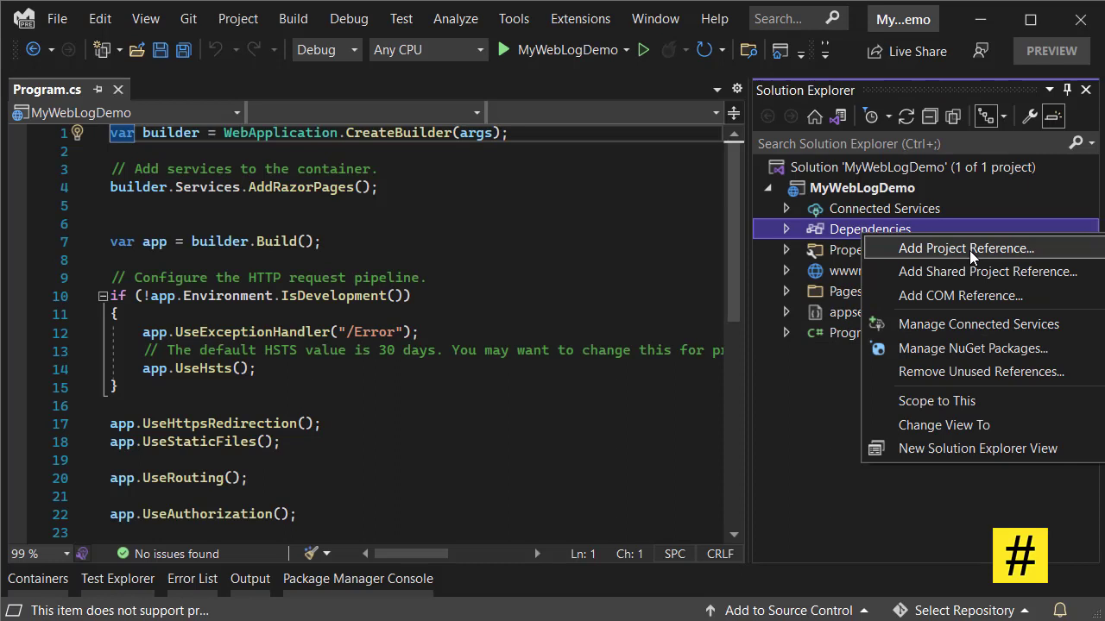
left_click(986, 354)
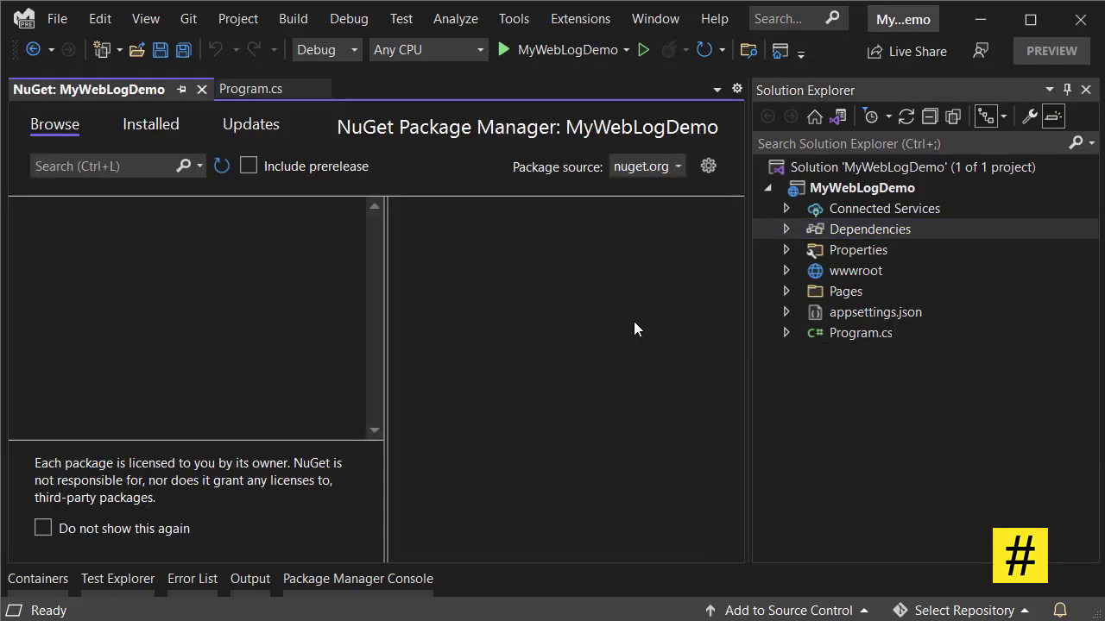
left_click(84, 166)
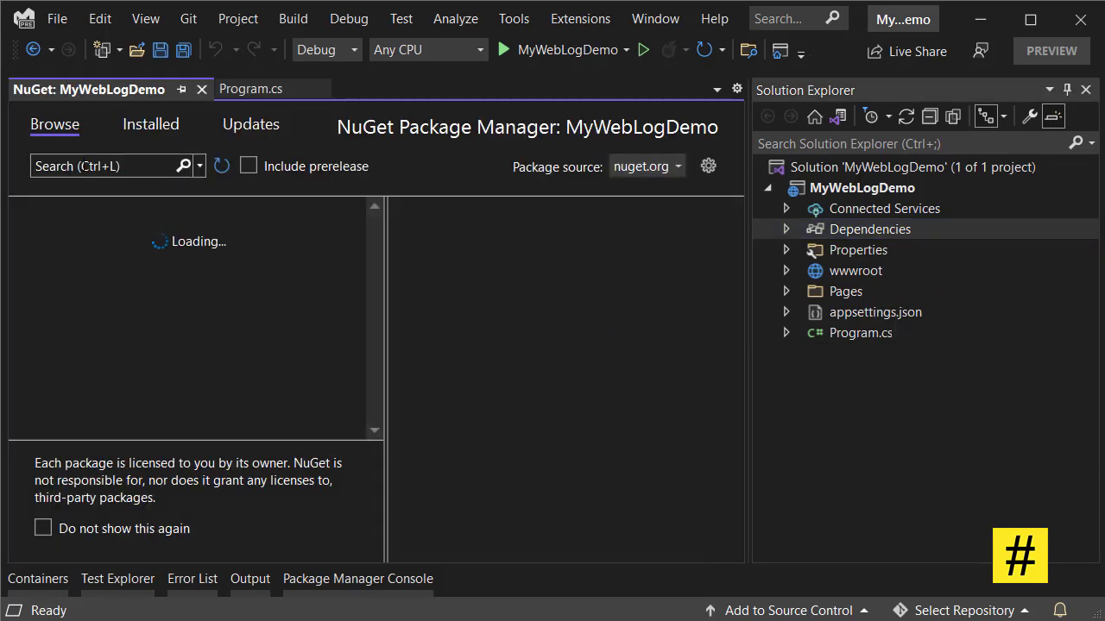
type("Ser")
type("ilog")
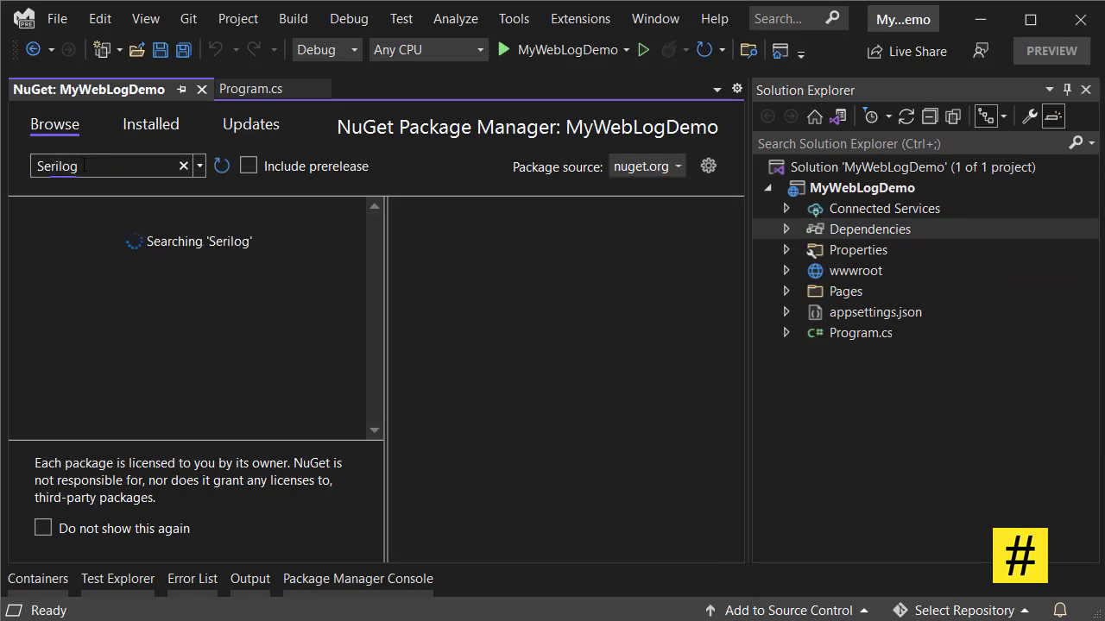
left_click(386, 264)
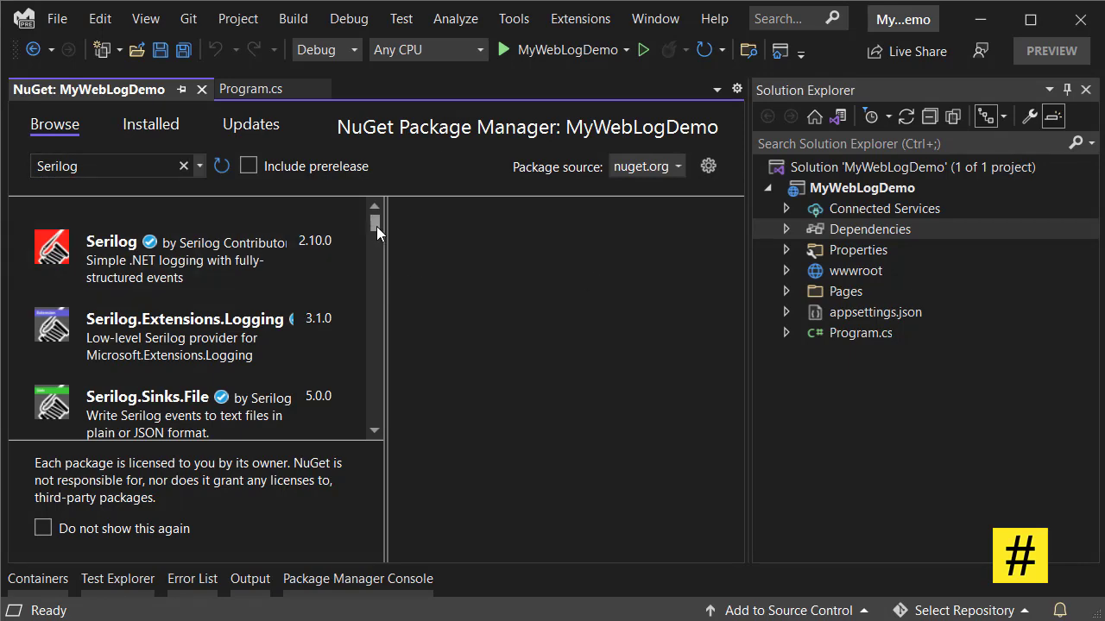
left_click_drag(376, 226, 372, 250)
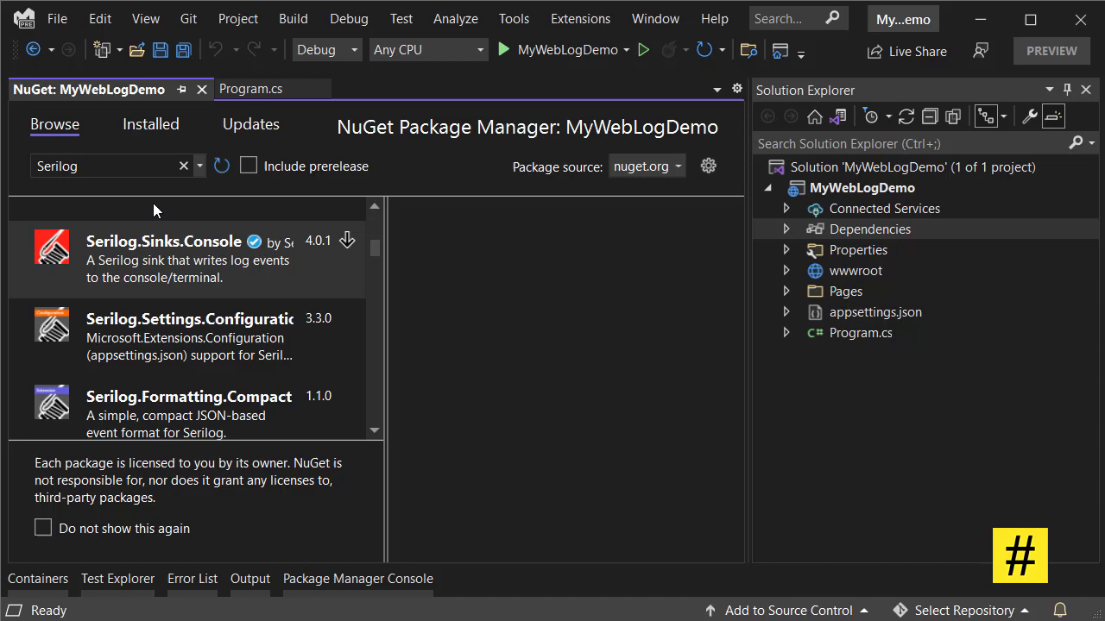
Refine the search to Serilog.AspNetCore, select it and install it
left_click(104, 165)
left_click(130, 165)
type(".asp")
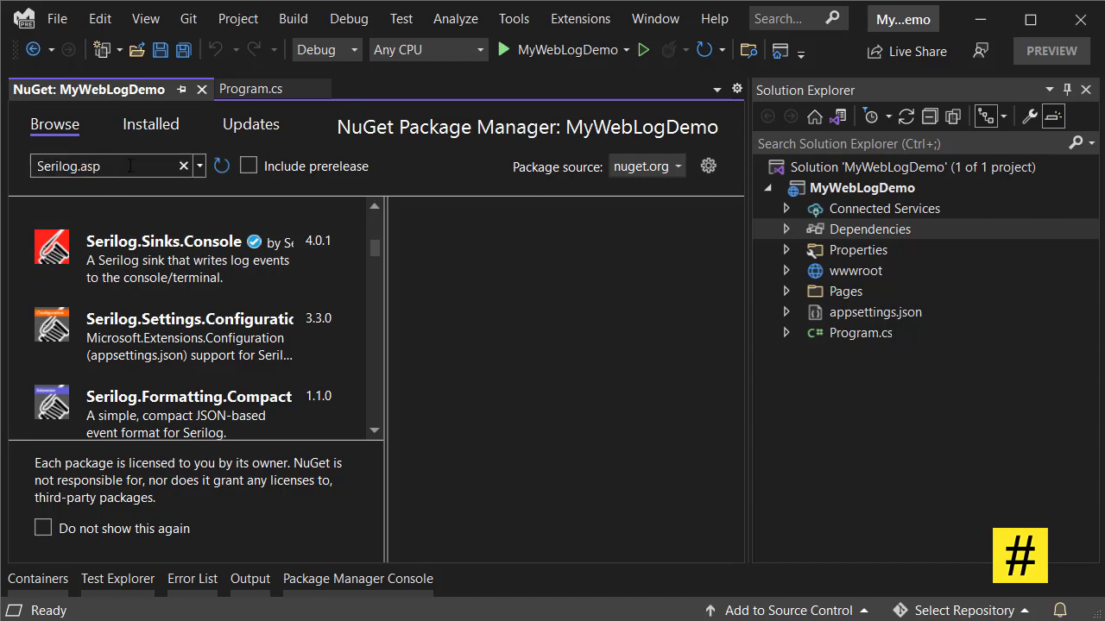
type("n")
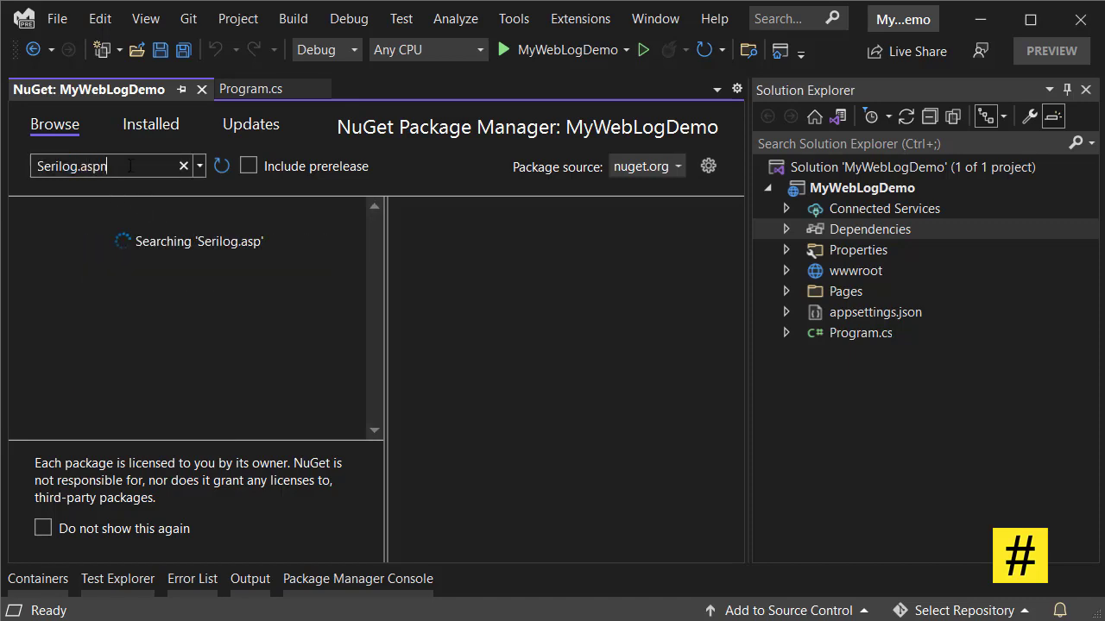
type("e")
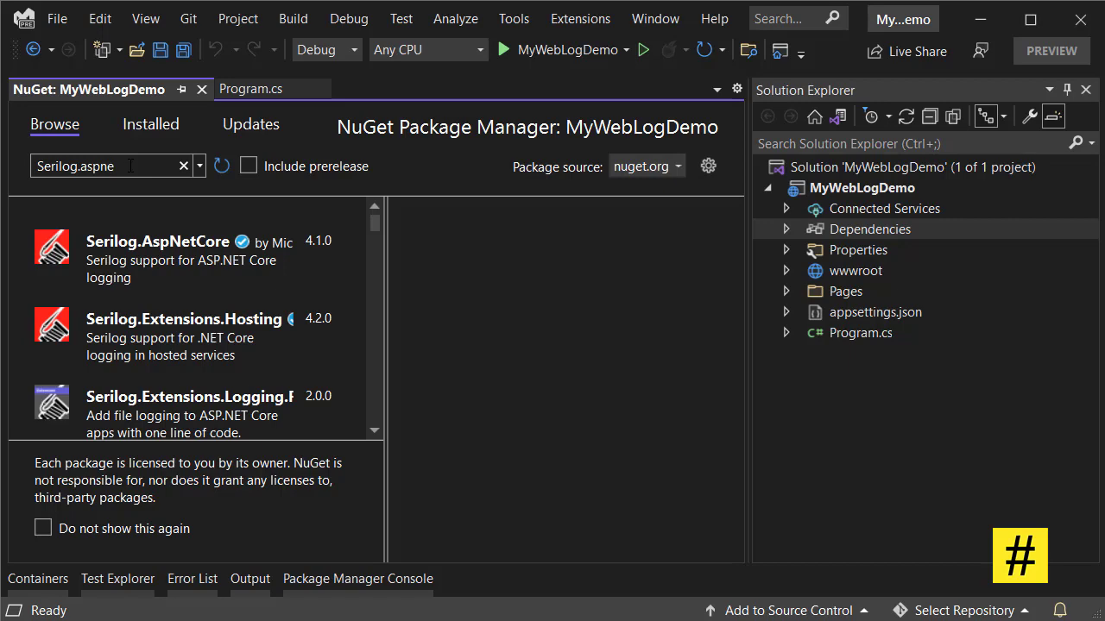
left_click(173, 250)
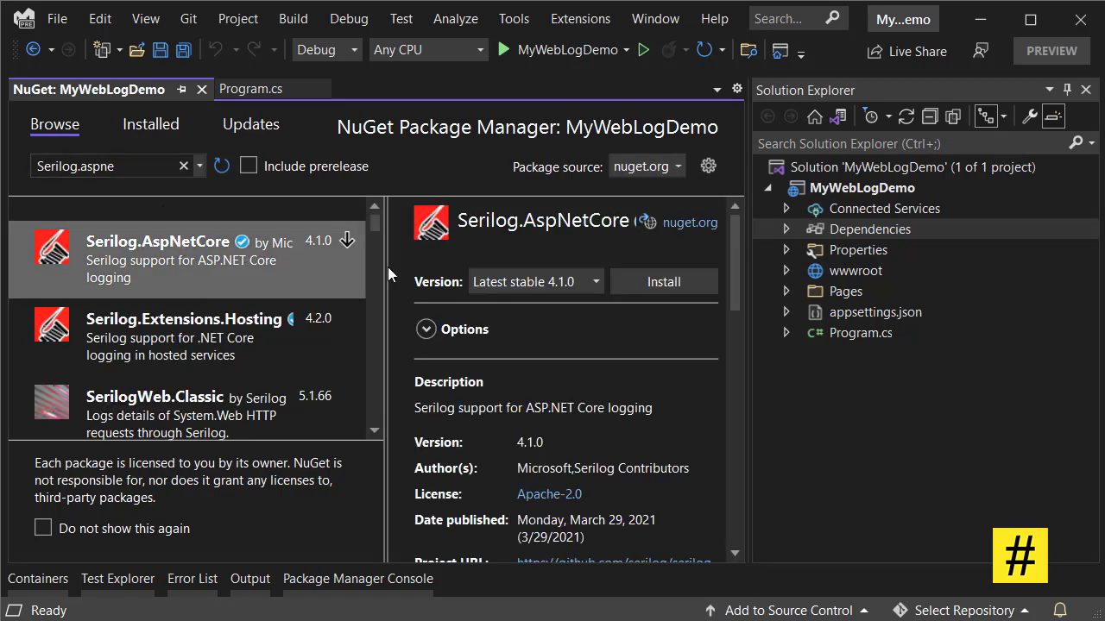
left_click(678, 282)
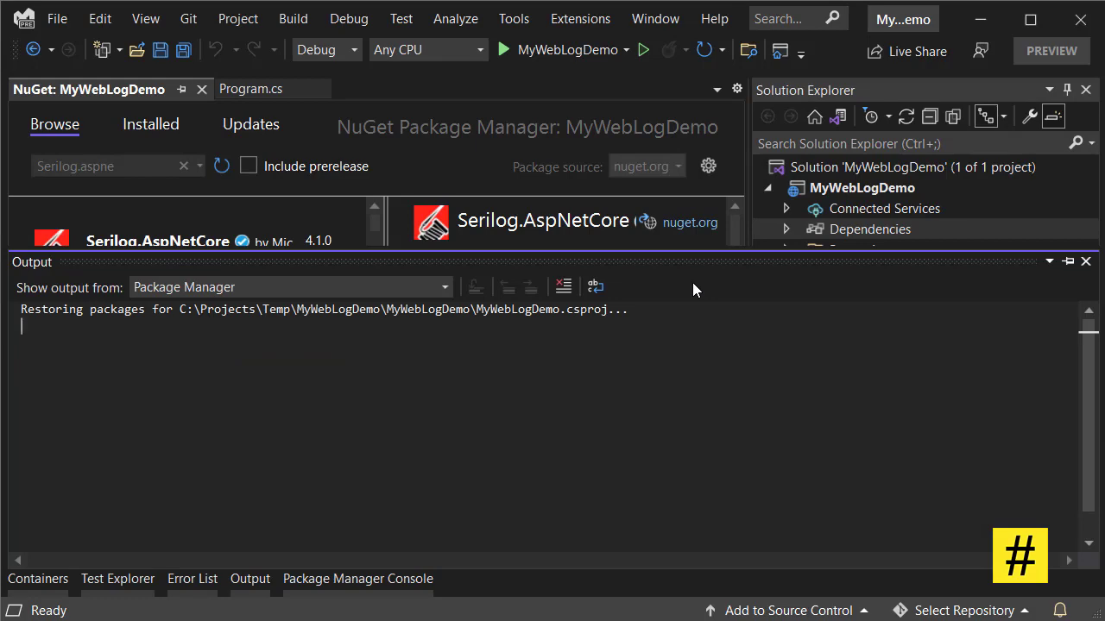
Accept the package license and make room in Program.cs for the Serilog host setup
left_click(621, 529)
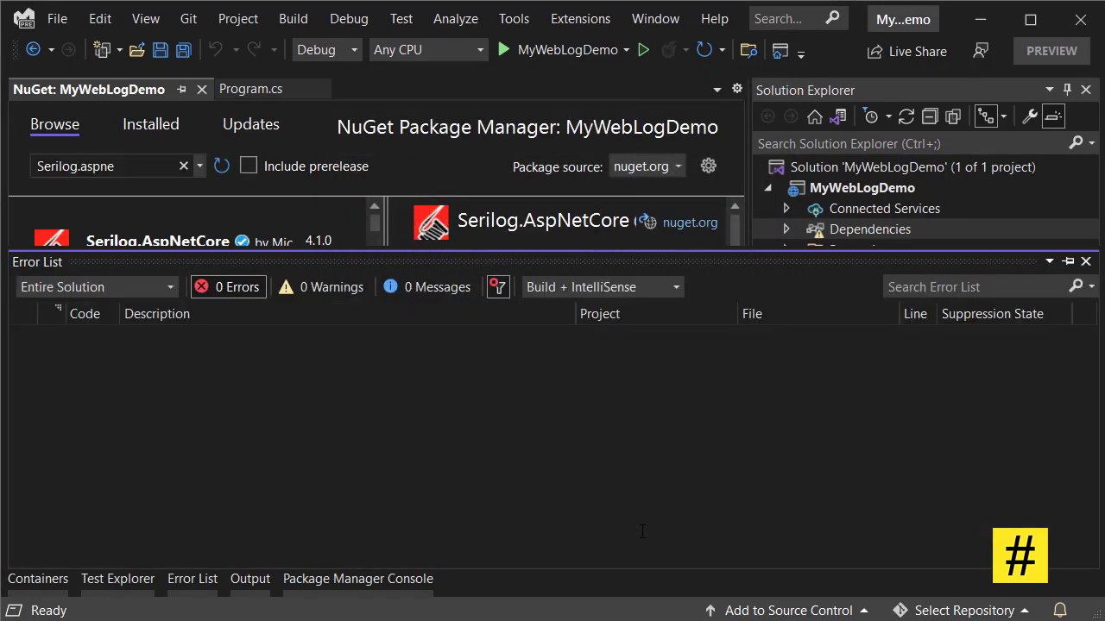
left_click(250, 89)
left_click(440, 192)
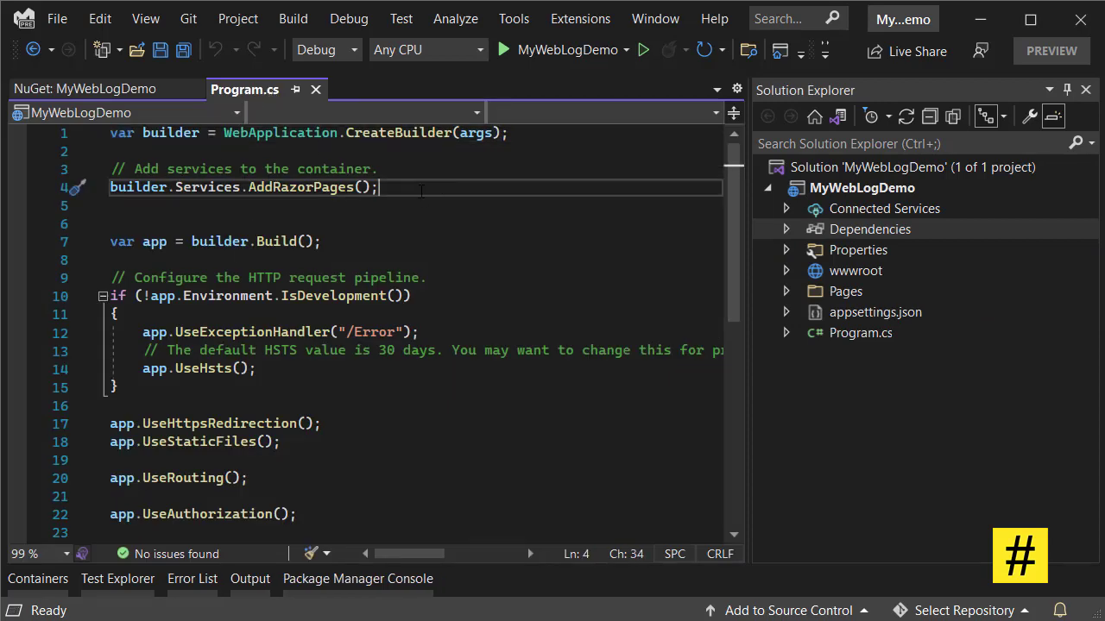
key("Return")
key("Return")
type("b")
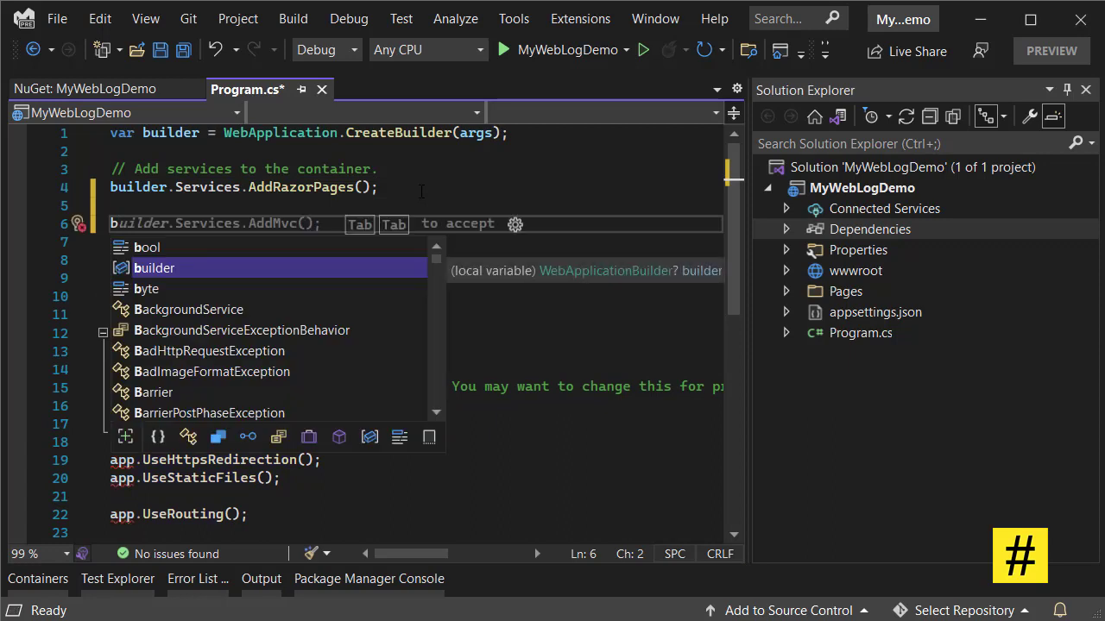
key("BackSpace")
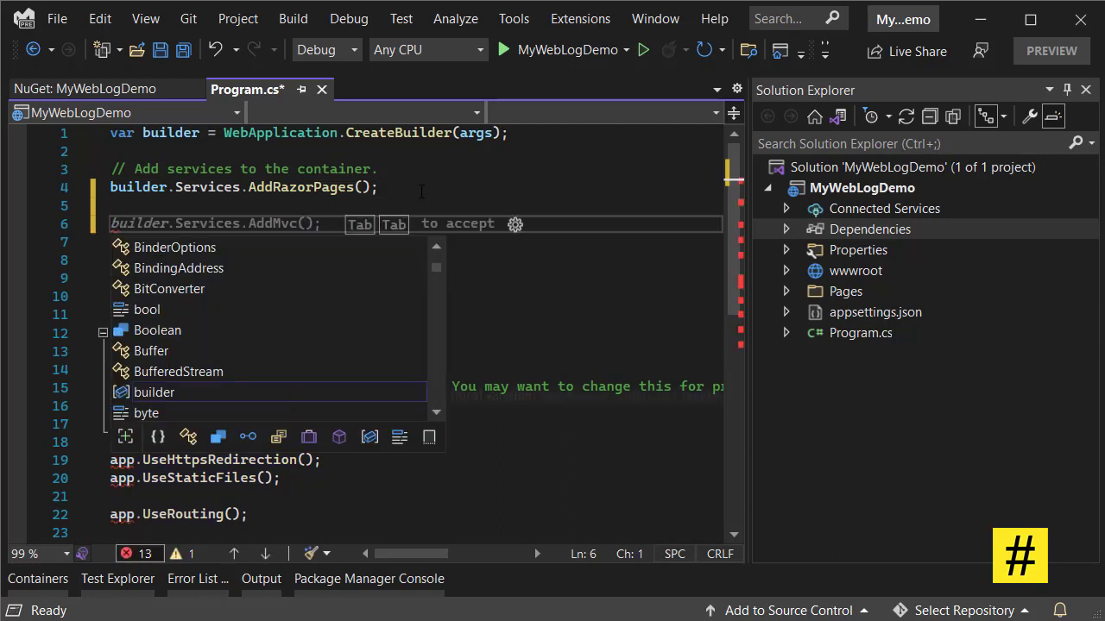
key("Escape")
key("Up")
key("Up")
key("Up")
key("Up")
key("Return")
type("b")
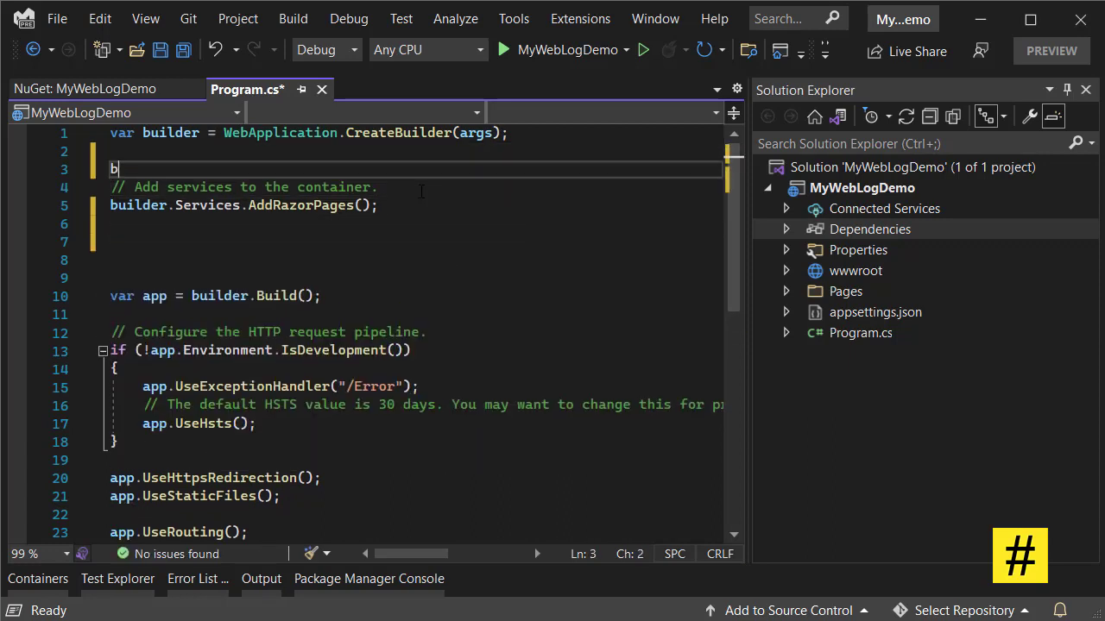
Write builder.Host.UseSerilog((context, config) => { }); and save Program.cs
key("Tab")
type(".H")
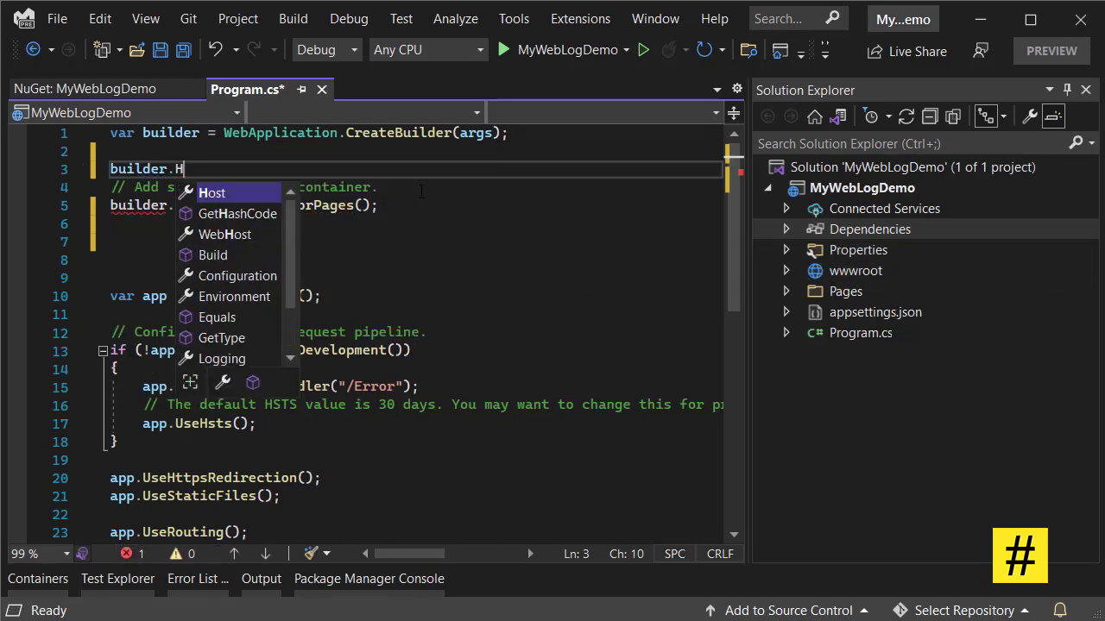
key("Tab")
type(".U")
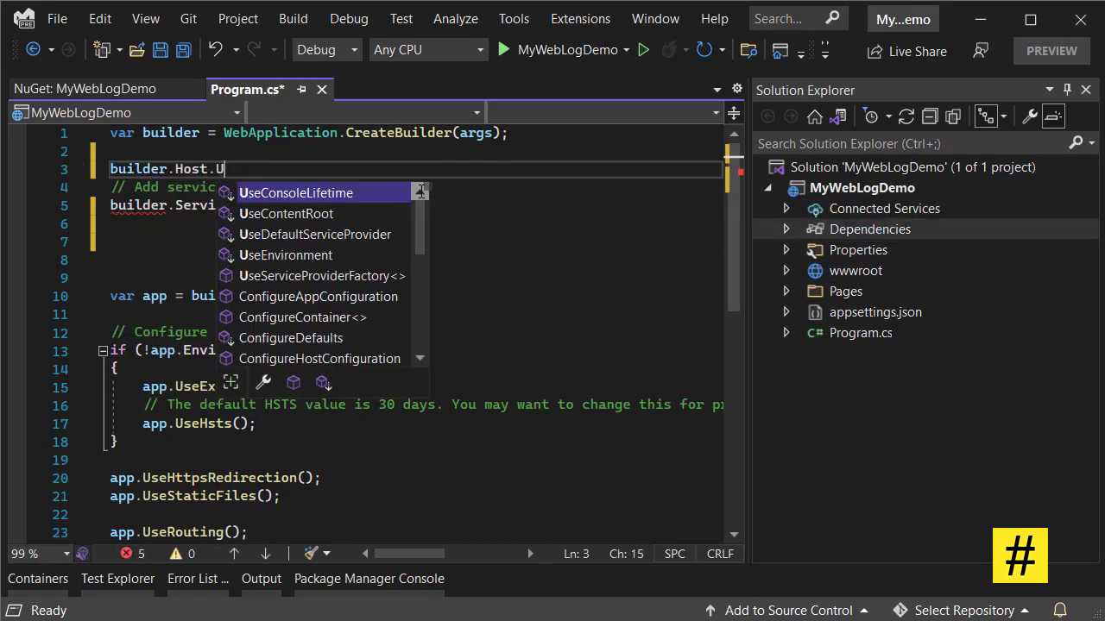
type("seSer")
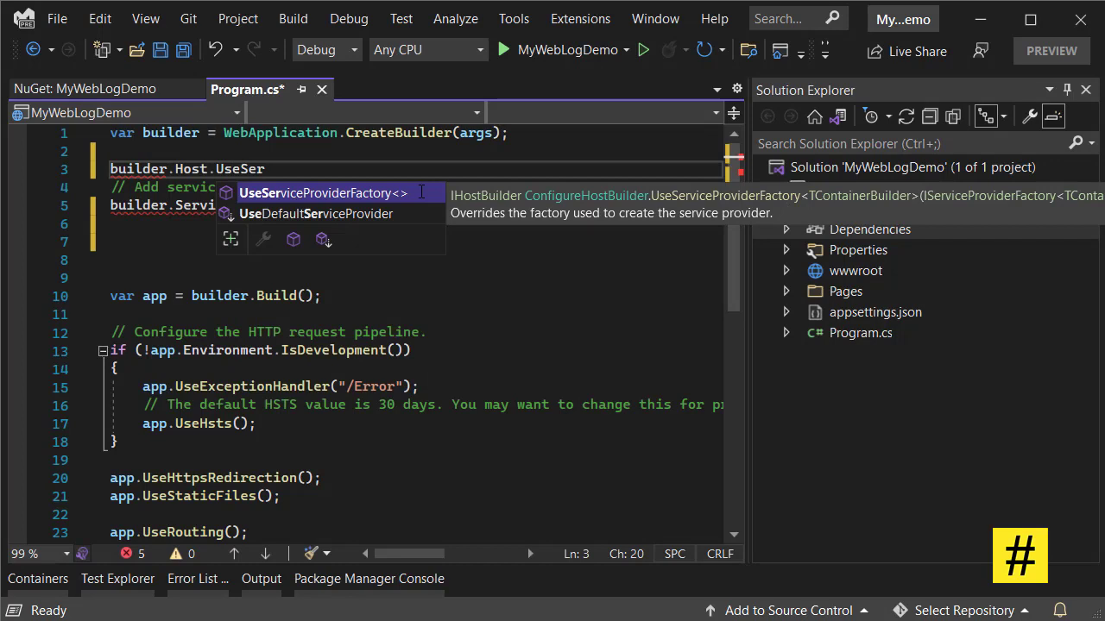
type("ilog")
key("Escape")
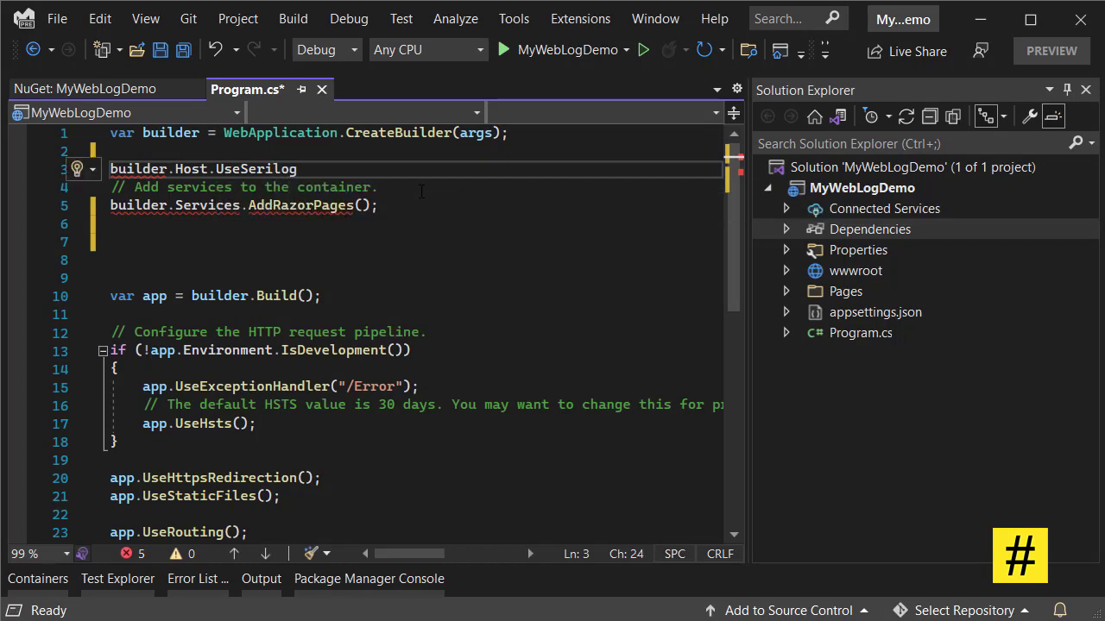
key("ctrl+period")
key("Escape")
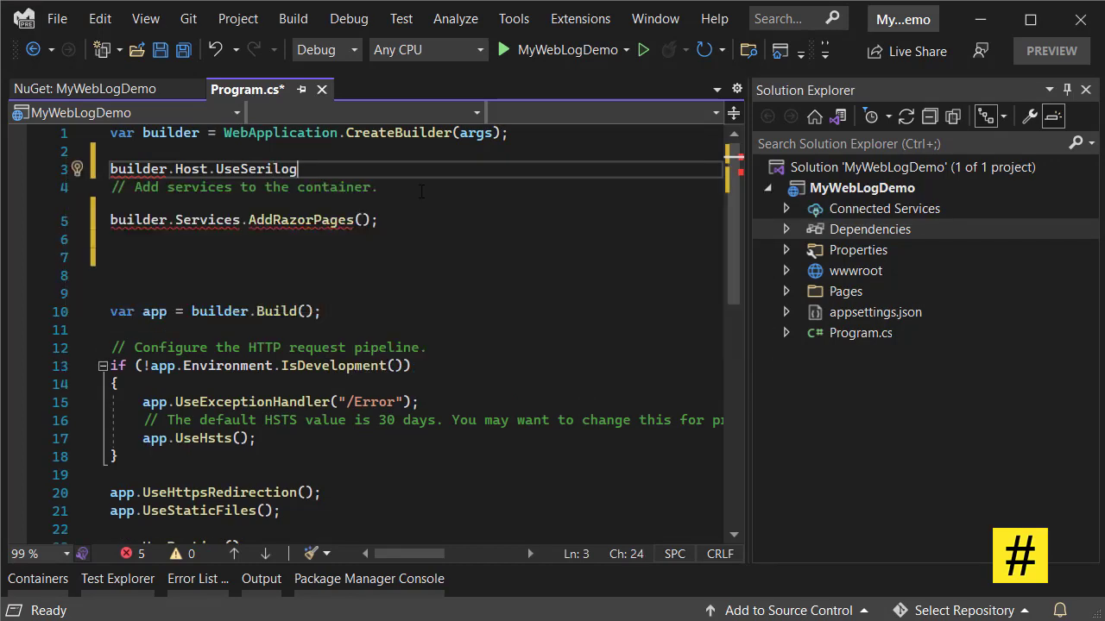
type("((")
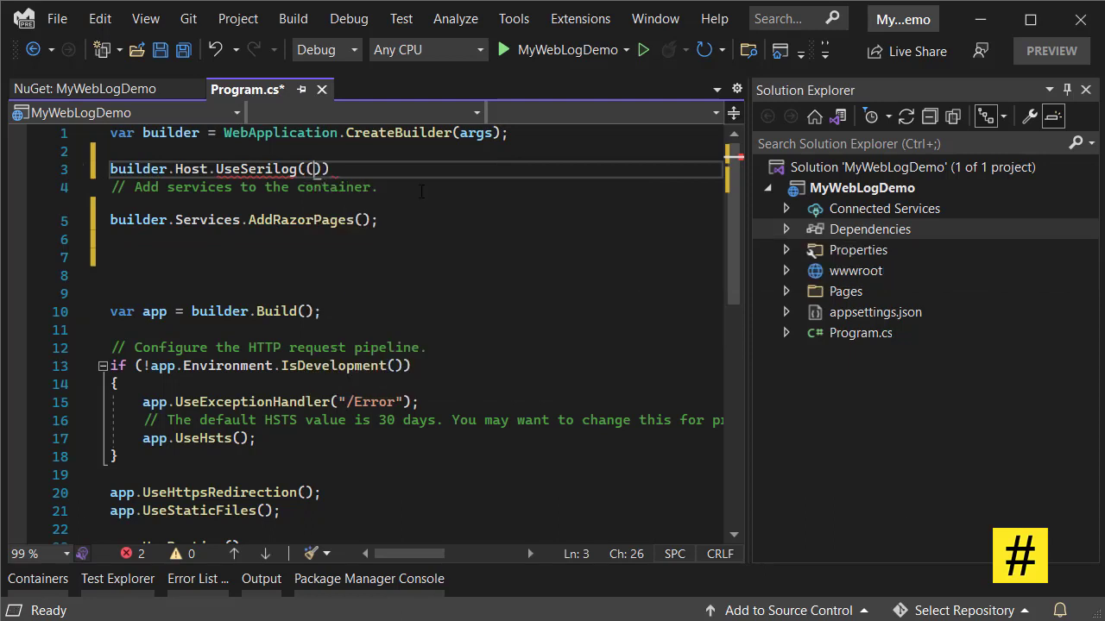
type("cont")
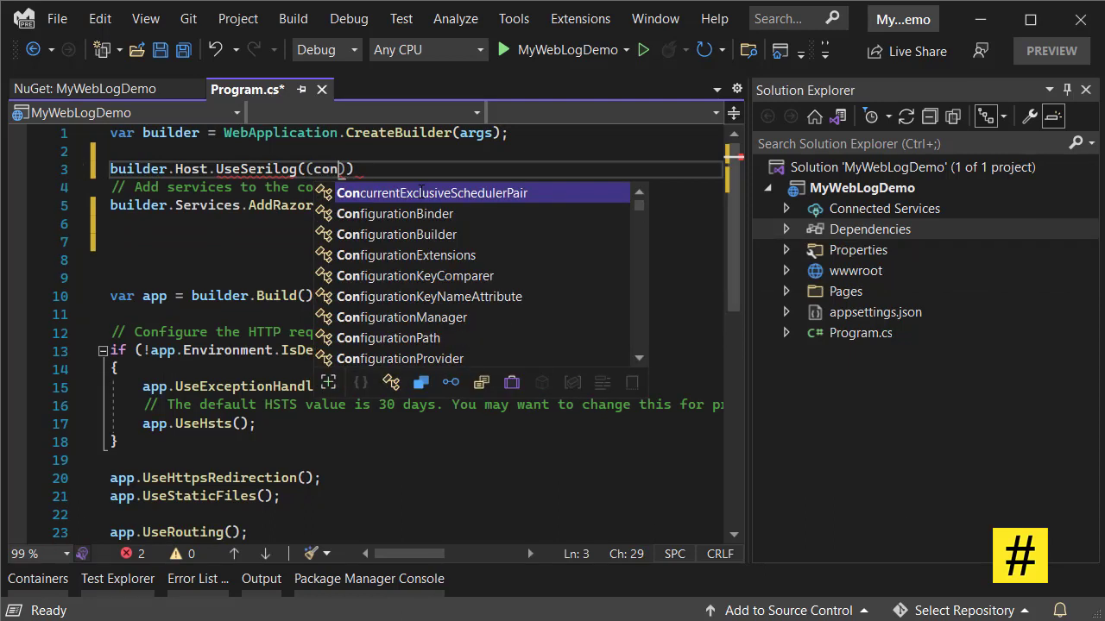
type("ext")
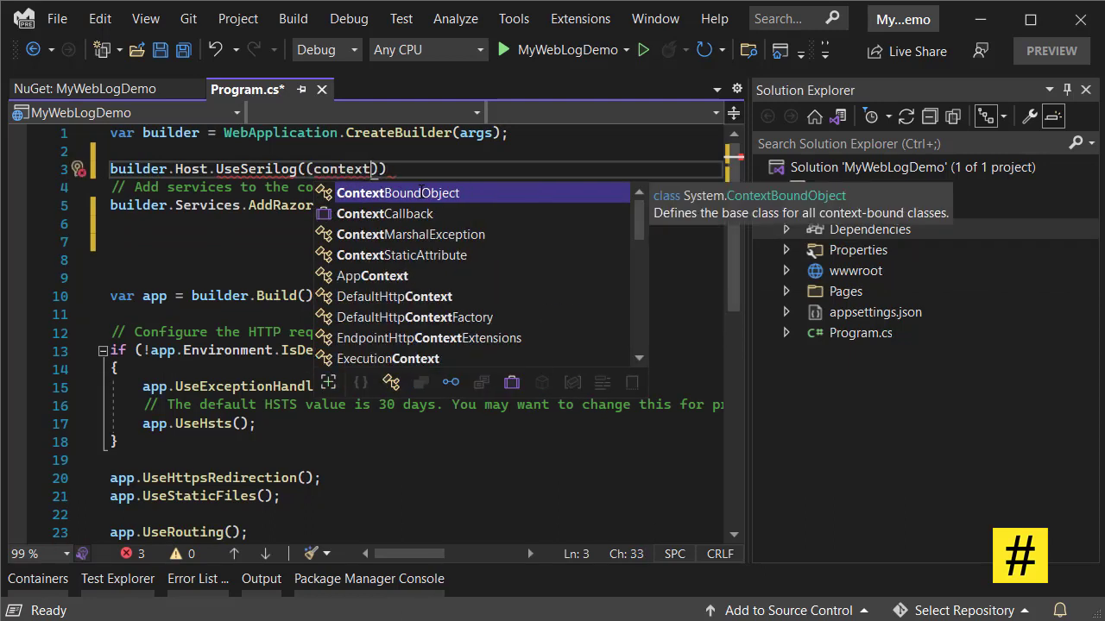
key("Escape")
type(",c")
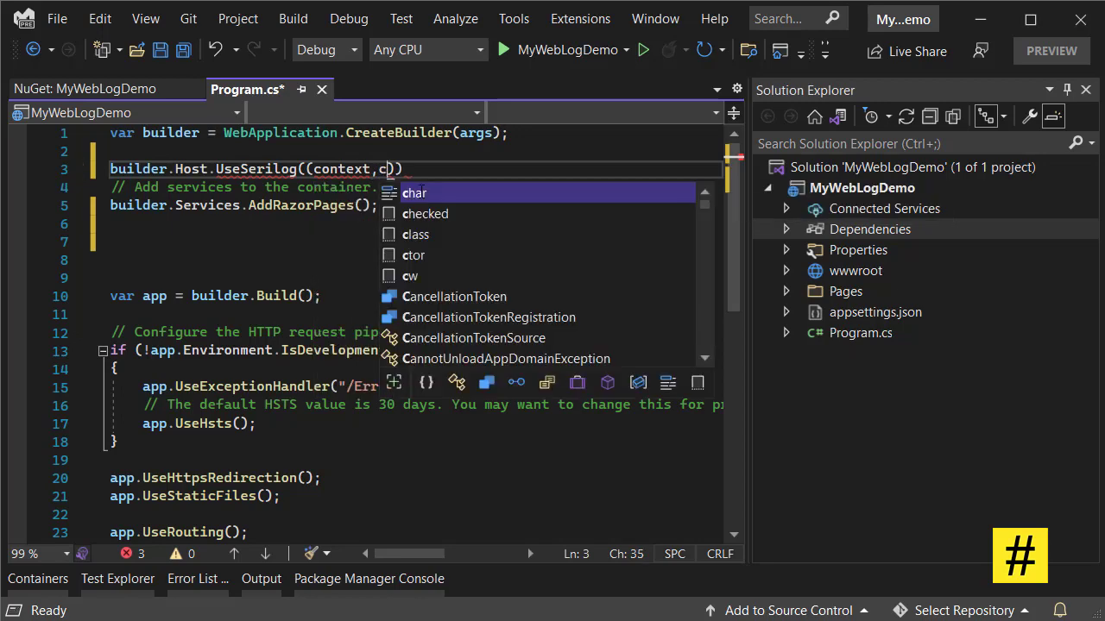
type("onfig")
key("Escape")
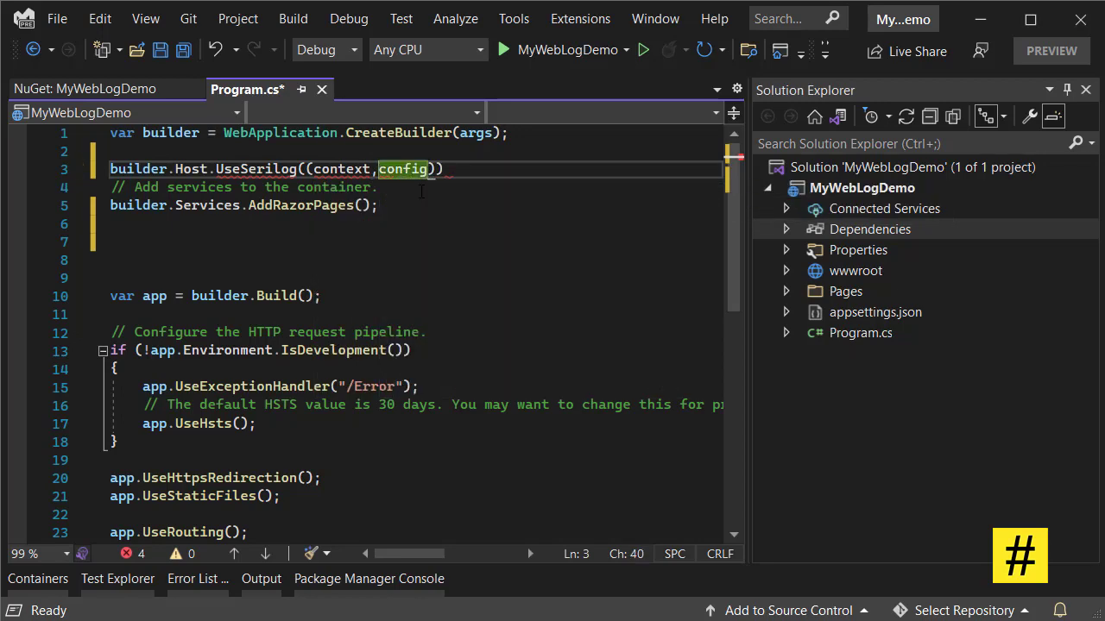
key("Down")
key("Down")
key("Up")
key("Up")
type(") ")
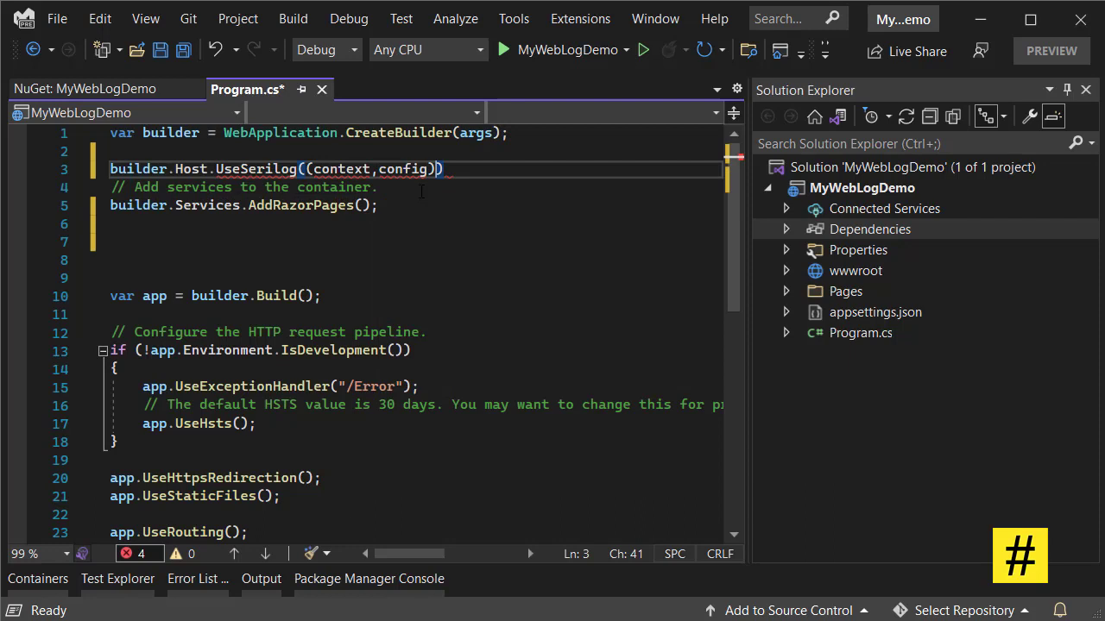
type("=")
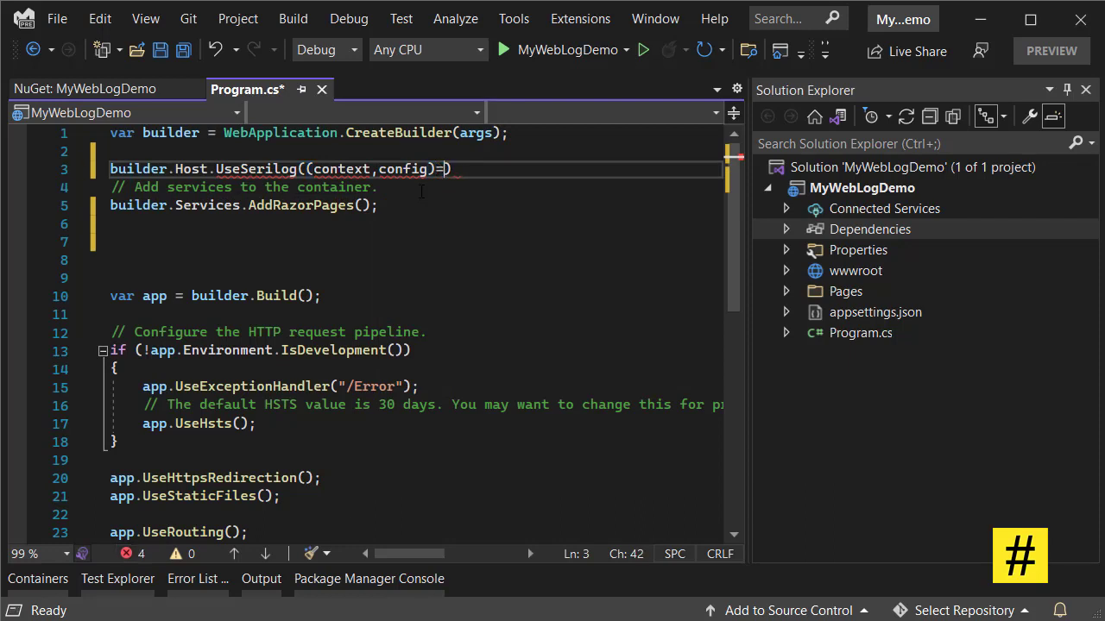
type("> {")
key("Return")
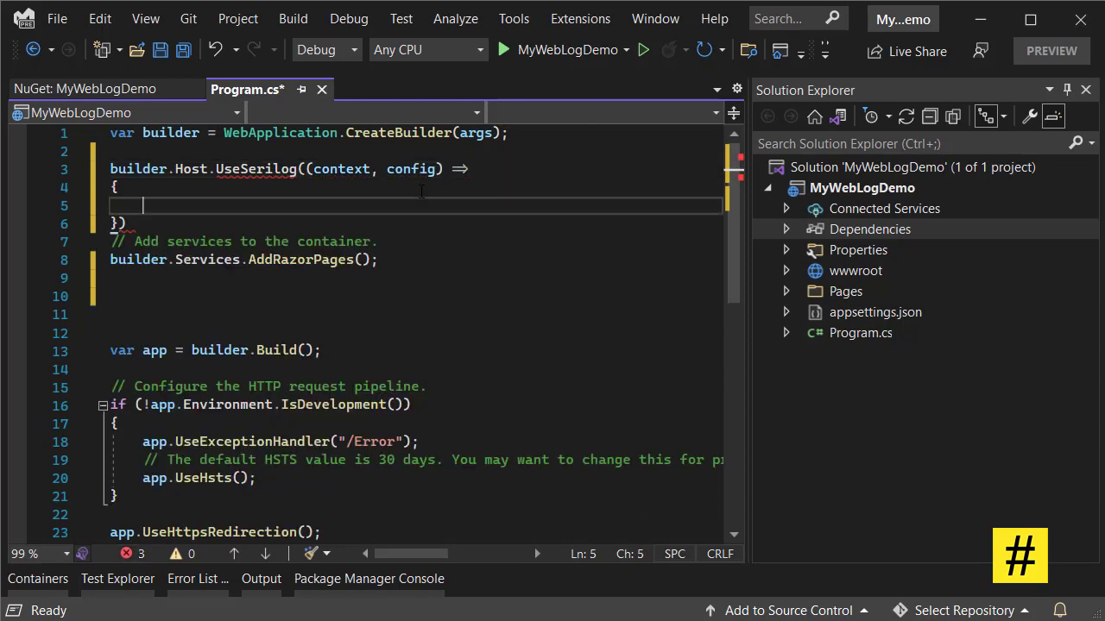
key("Down")
type(";")
key("ctrl+s")
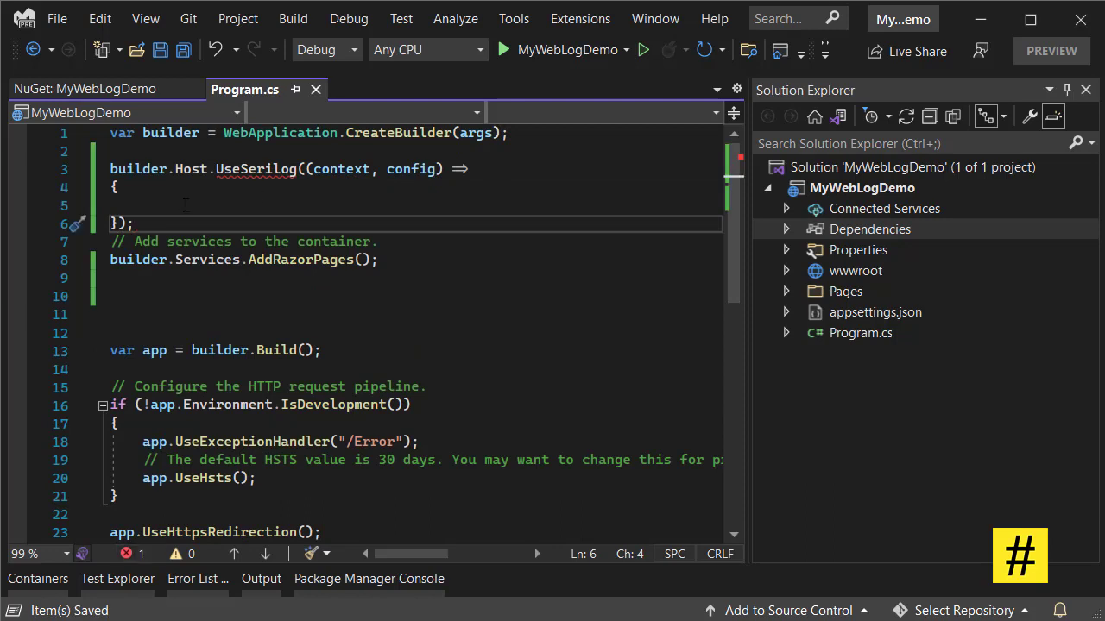
Fix the unresolved UseSerilog name by importing the Serilog namespace
left_click(233, 168)
key("ctrl+period")
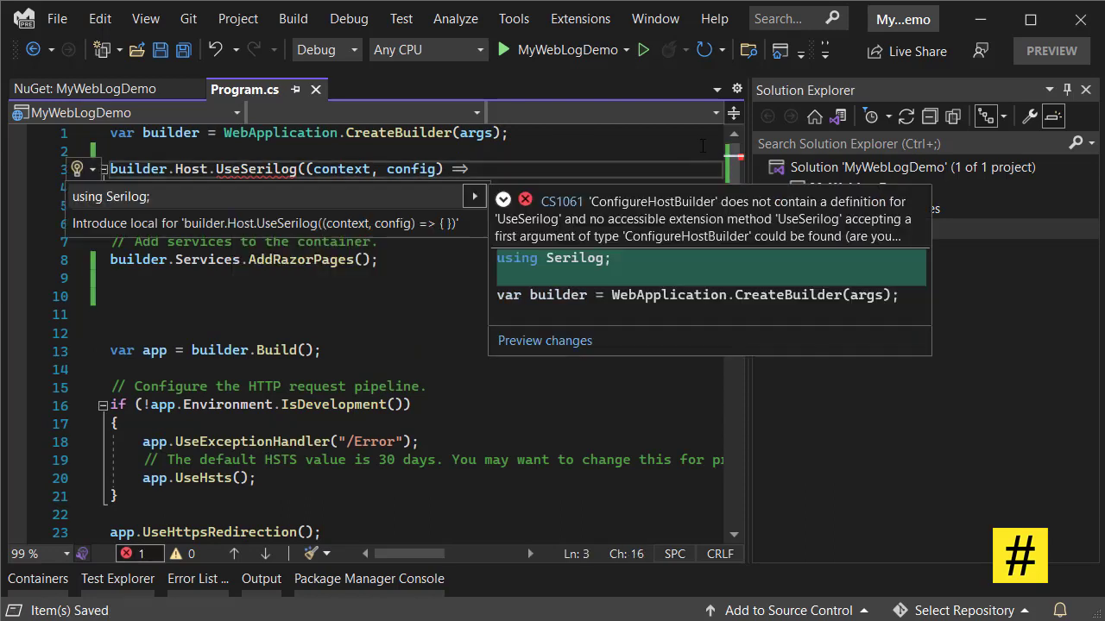
key("Return")
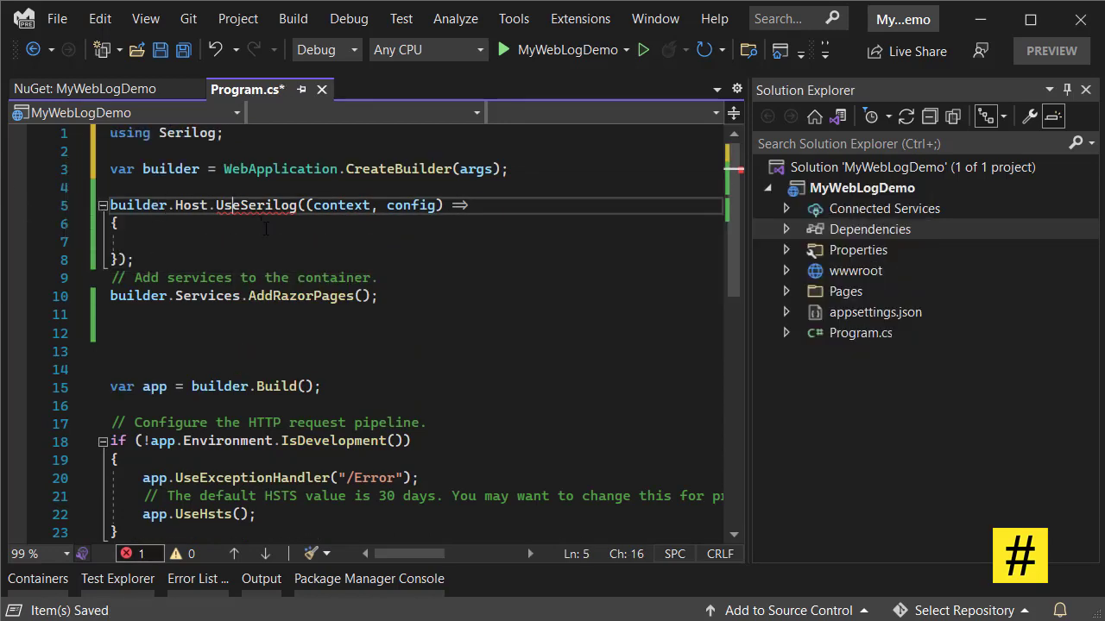
Add config.WriteTo.Console() inside the Serilog lambda and save Program.cs
left_click(269, 241)
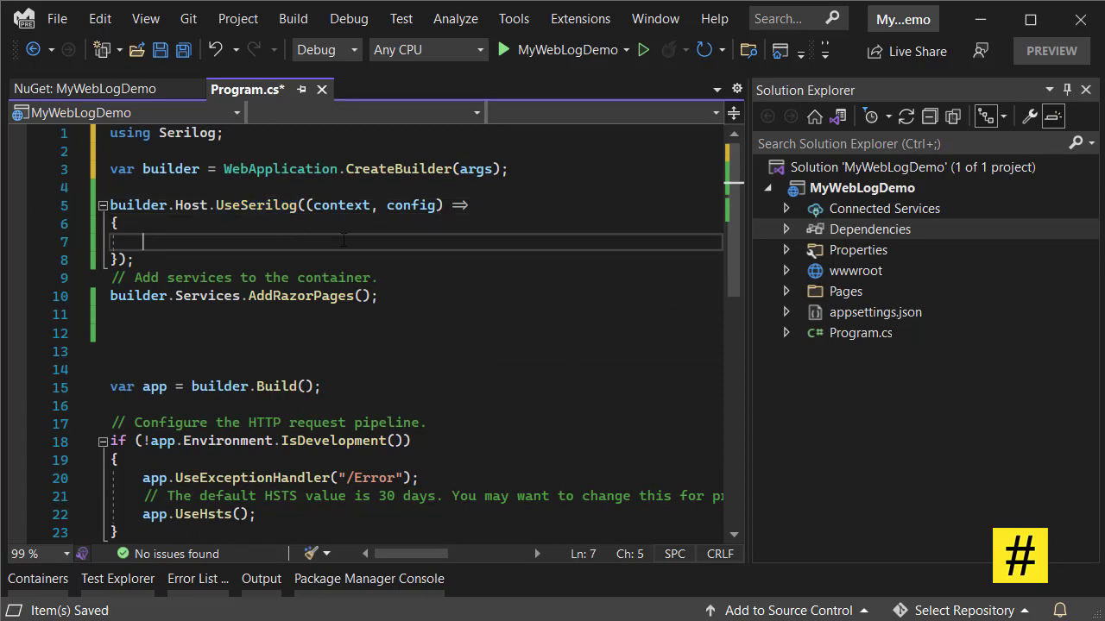
type("co")
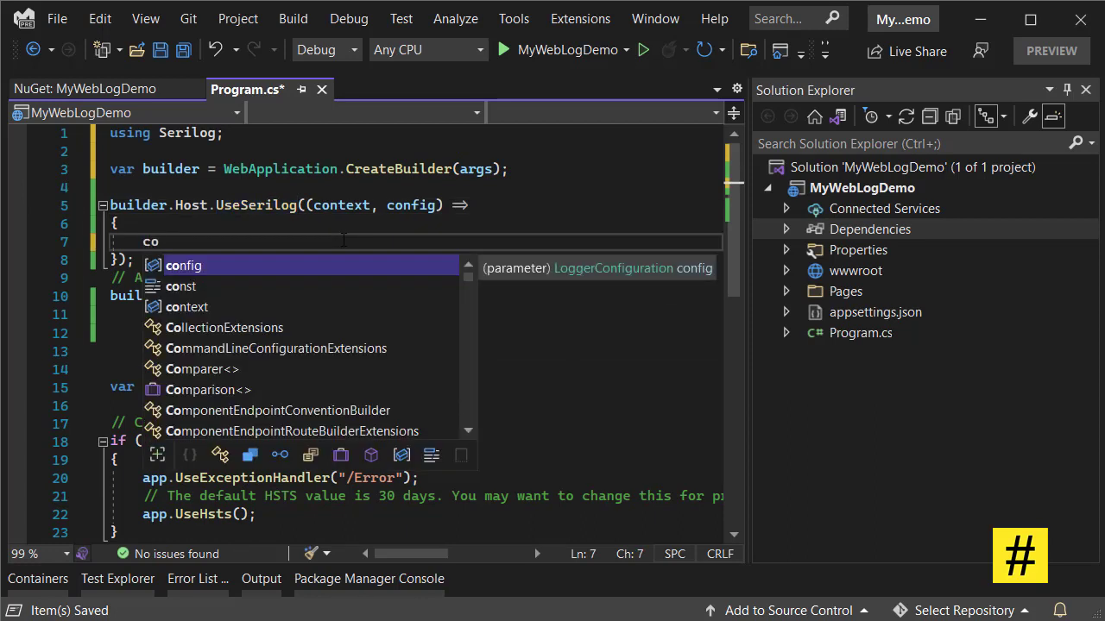
type("nfig.")
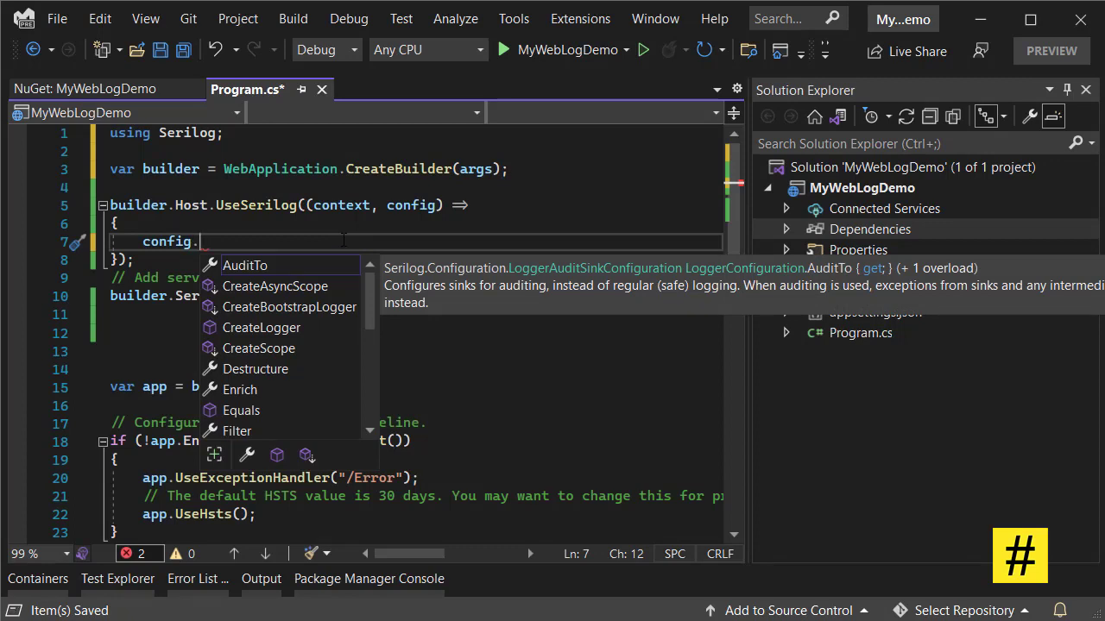
type("wi")
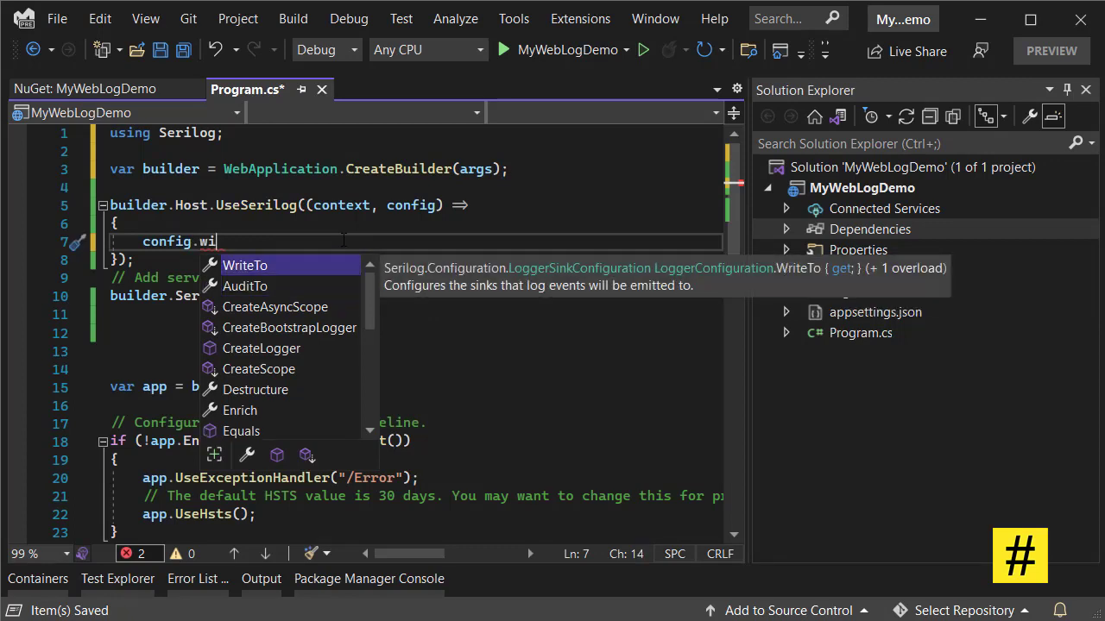
key("Tab")
key("Tab")
key("ctrl+s")
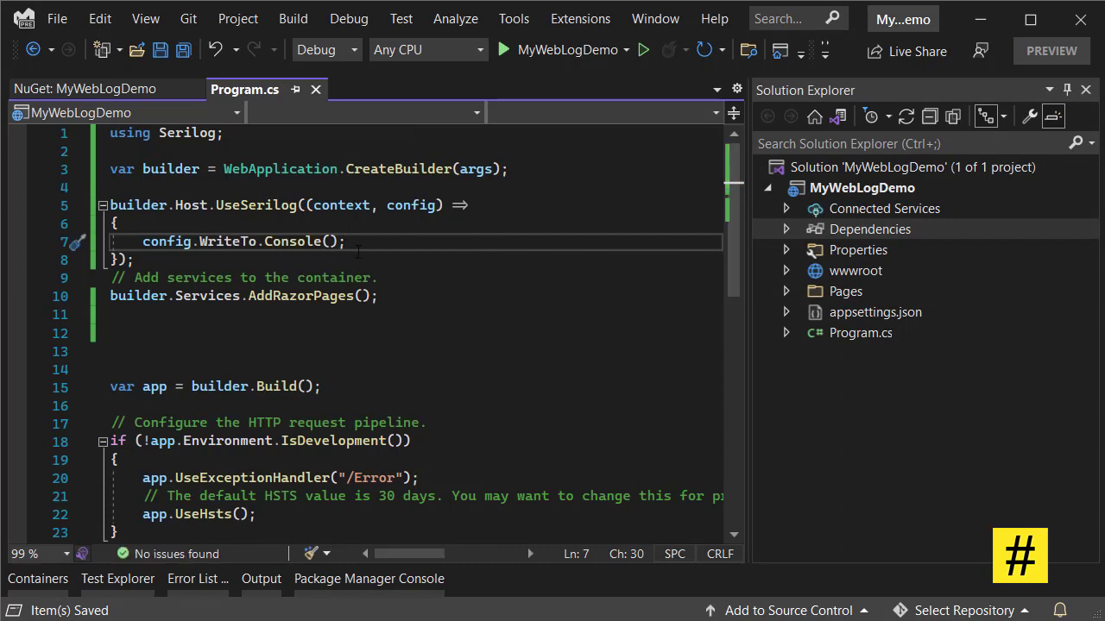
Bring up the Package Manager Console at the bottom of Visual Studio
left_click(315, 242)
left_click(439, 252)
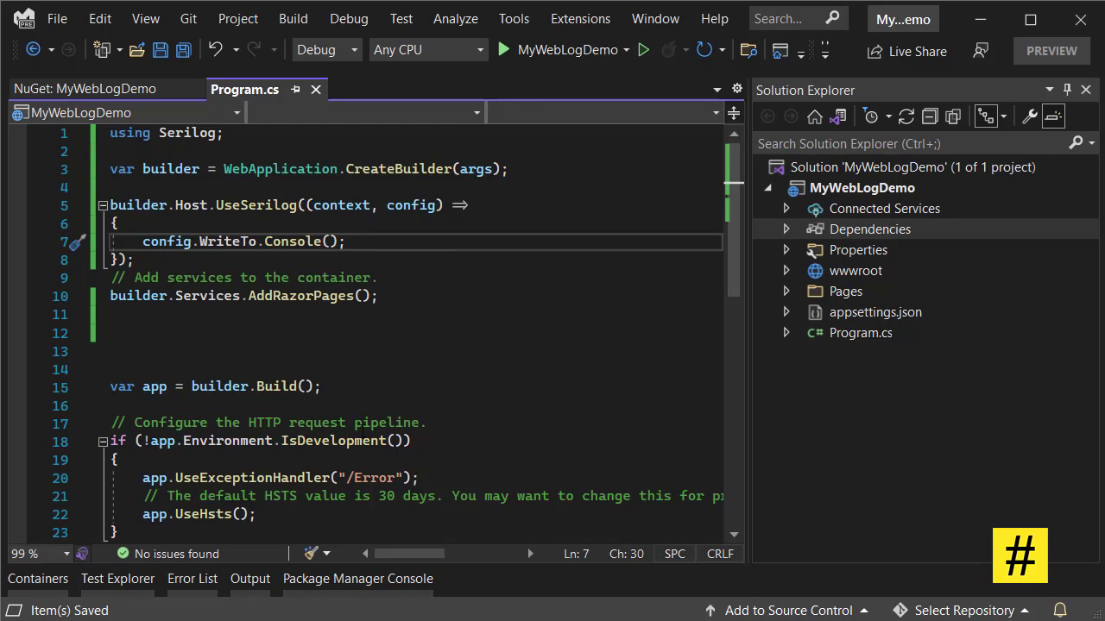
left_click(373, 579)
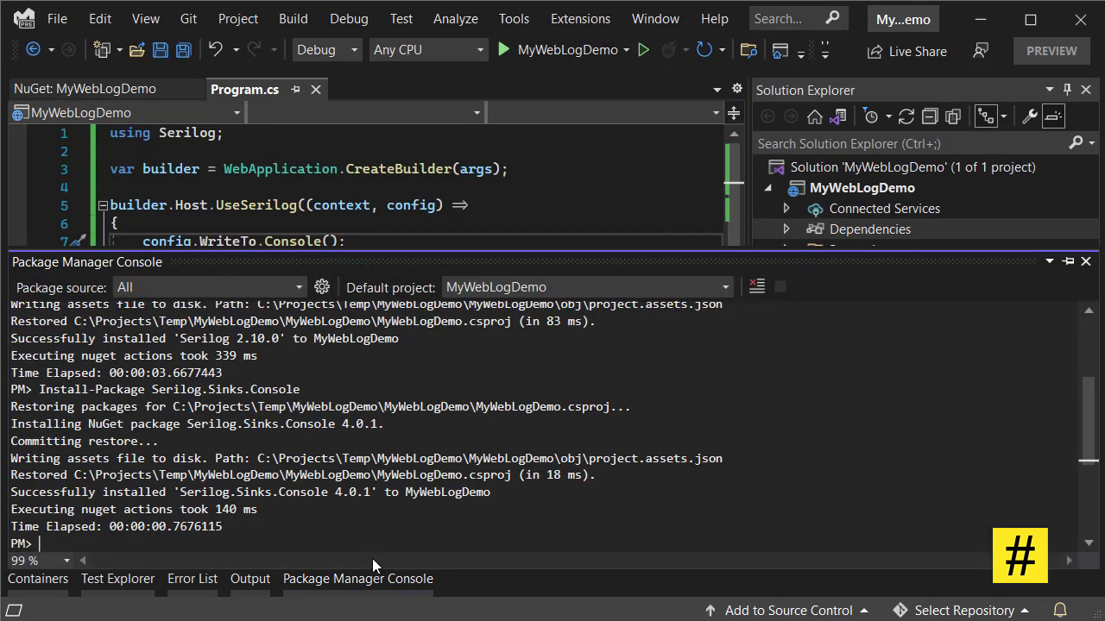
Run Install-Package Serilog.Sinks.Console, then return to the Program.cs editor
key("Up")
key("Return")
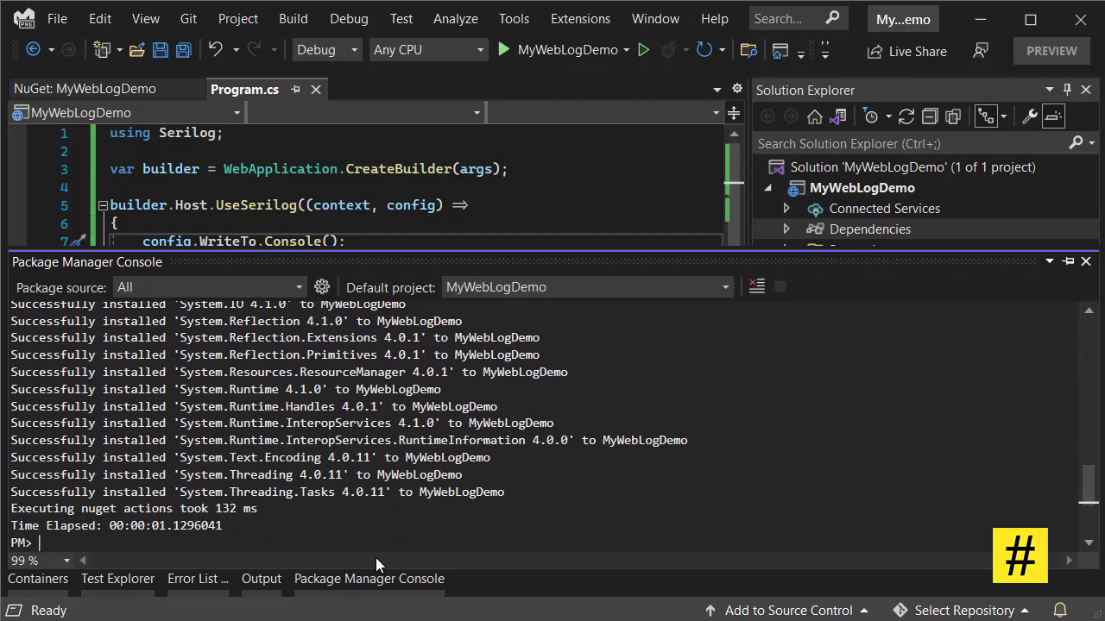
scroll(378, 485, "up", 5)
scroll(378, 486, "up", 5)
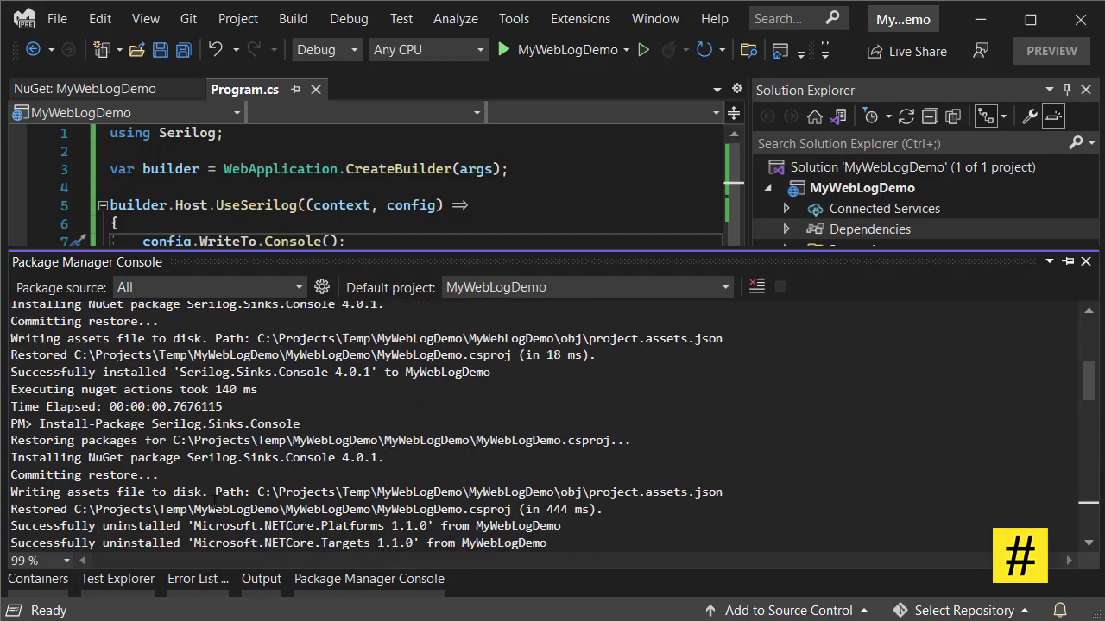
scroll(378, 431, "up", 3)
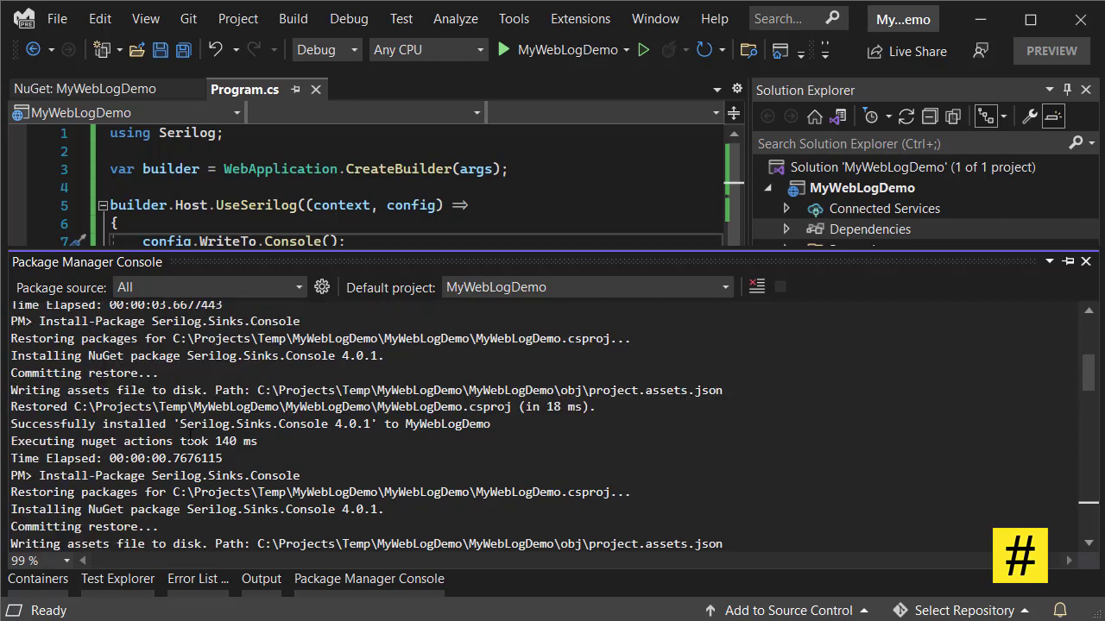
scroll(207, 457, "up", 3)
scroll(207, 458, "down", 3)
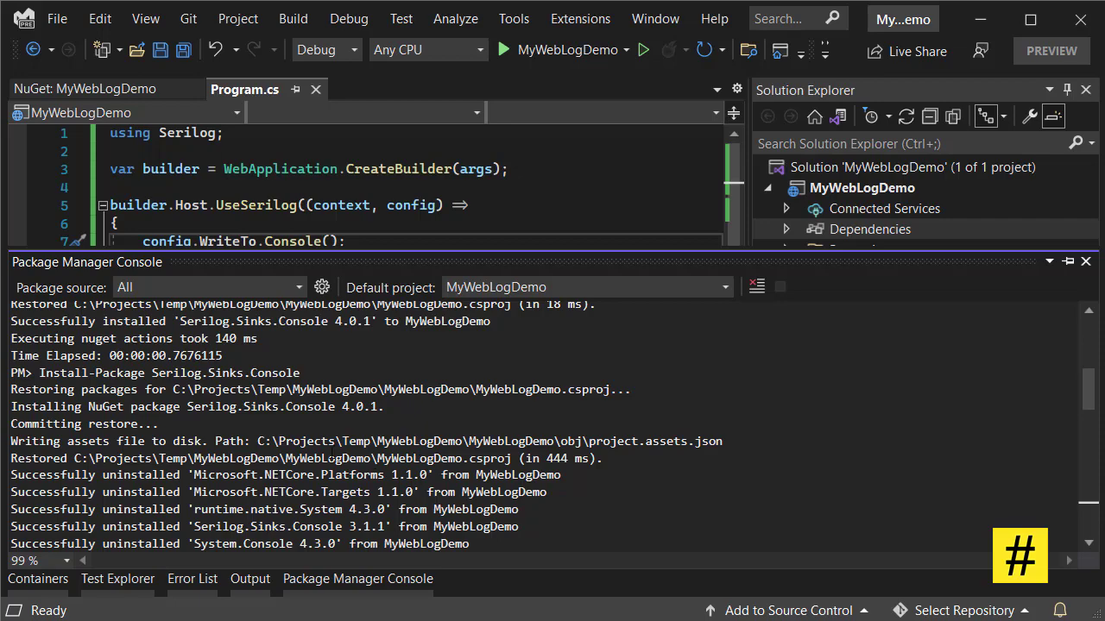
scroll(331, 452, "down", 3)
scroll(332, 452, "down", 3)
scroll(292, 458, "up", 3)
scroll(292, 457, "up", 2)
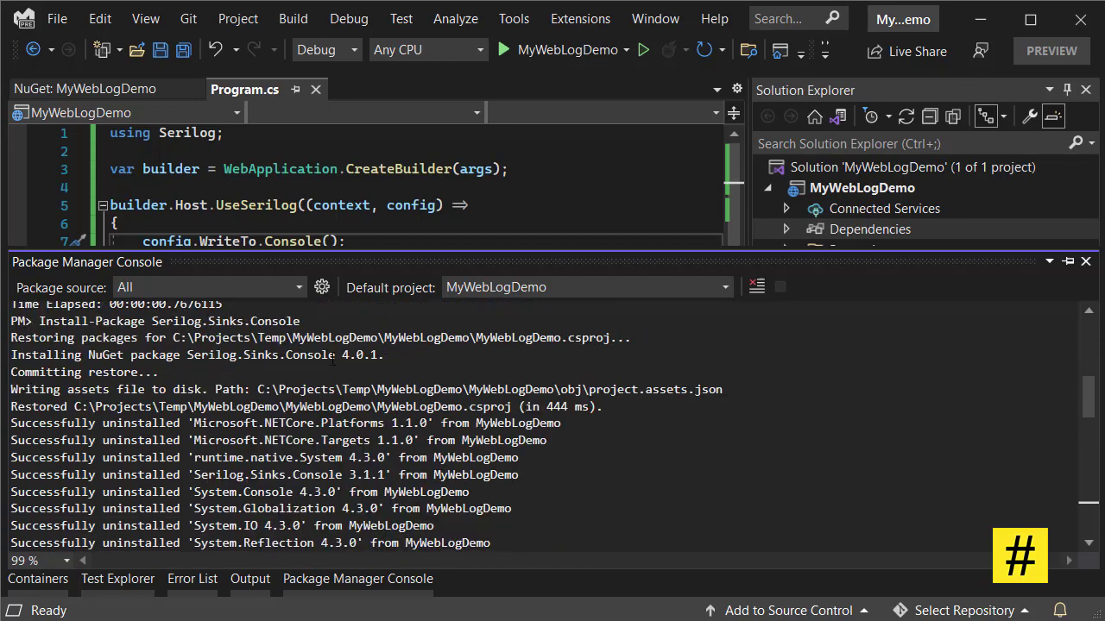
left_click_drag(300, 321, 39, 321)
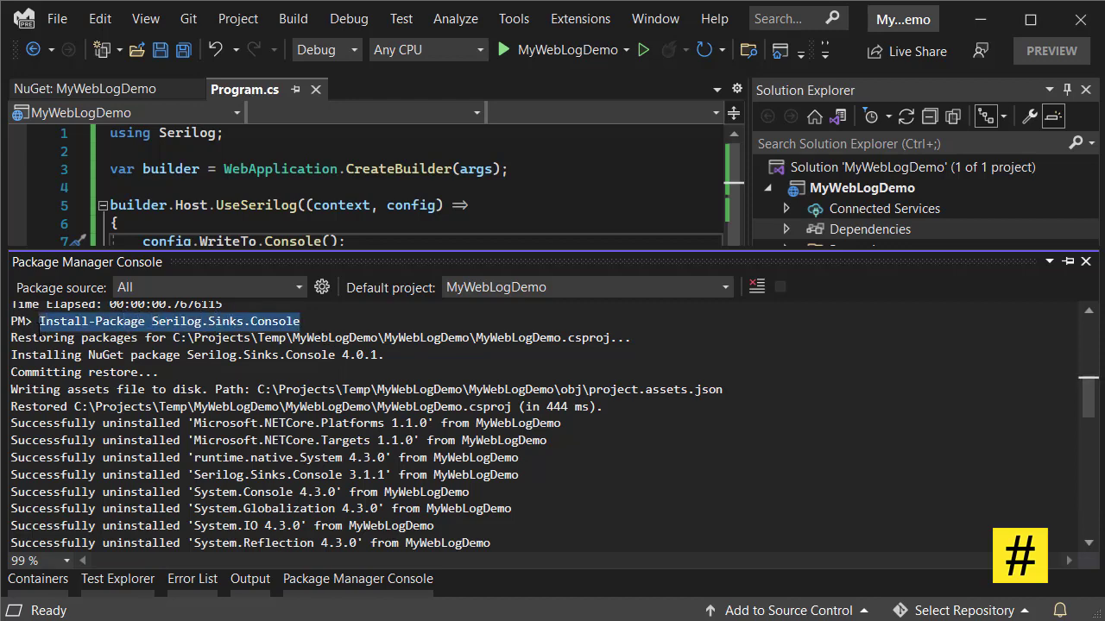
left_click(487, 205)
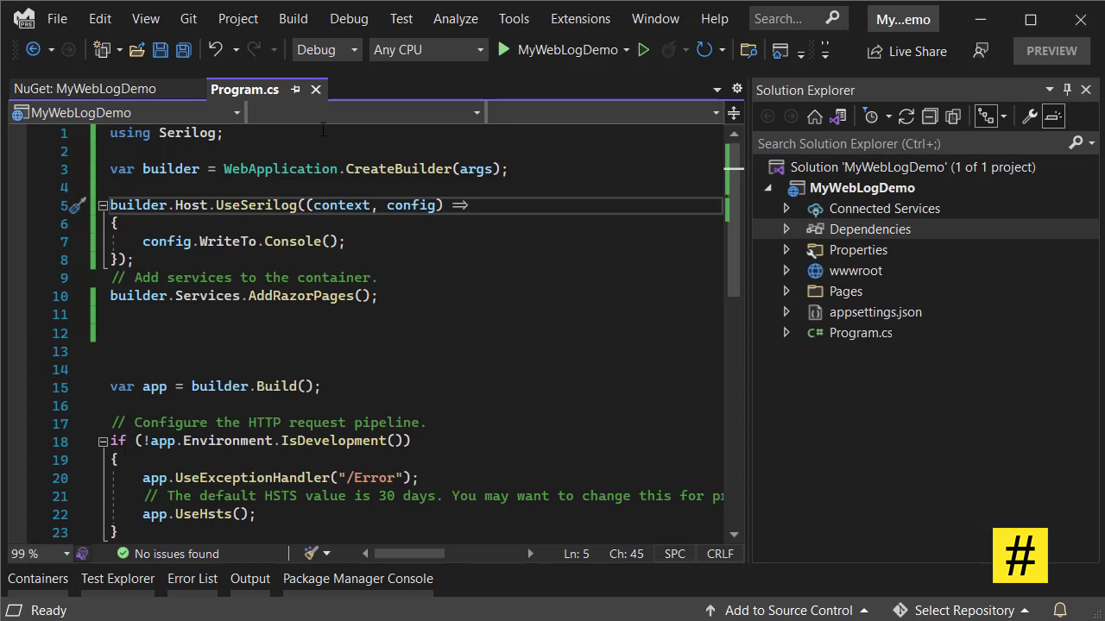
Run MyWebLogDemo and arrange its console to view the colored, timestamped Serilog request logs
left_click(643, 52)
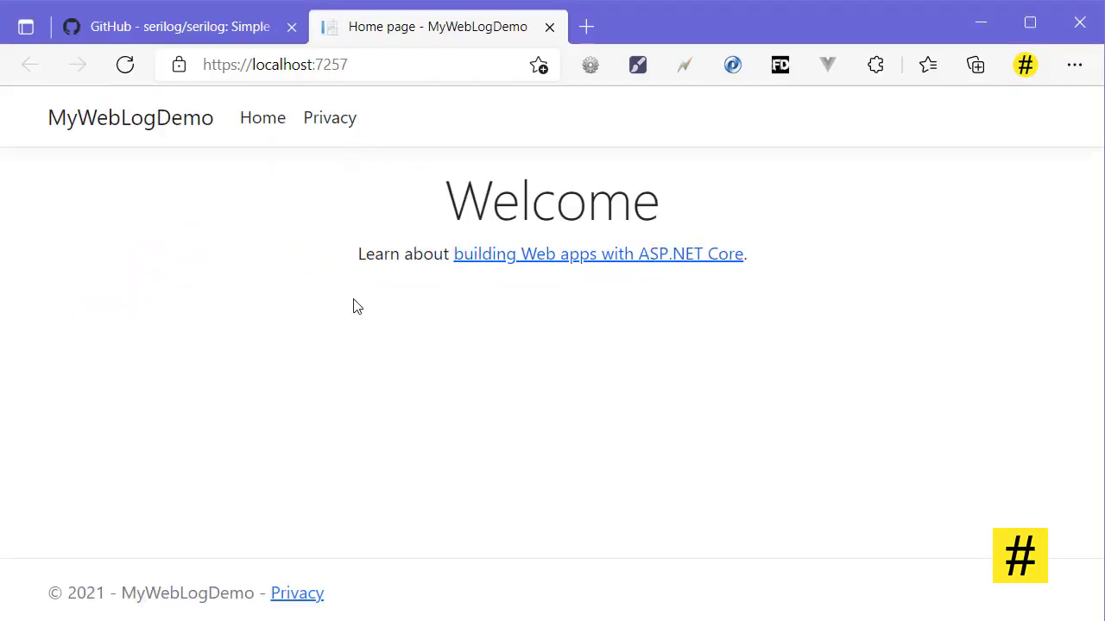
left_click(345, 615)
left_click_drag(427, 215, 329, 79)
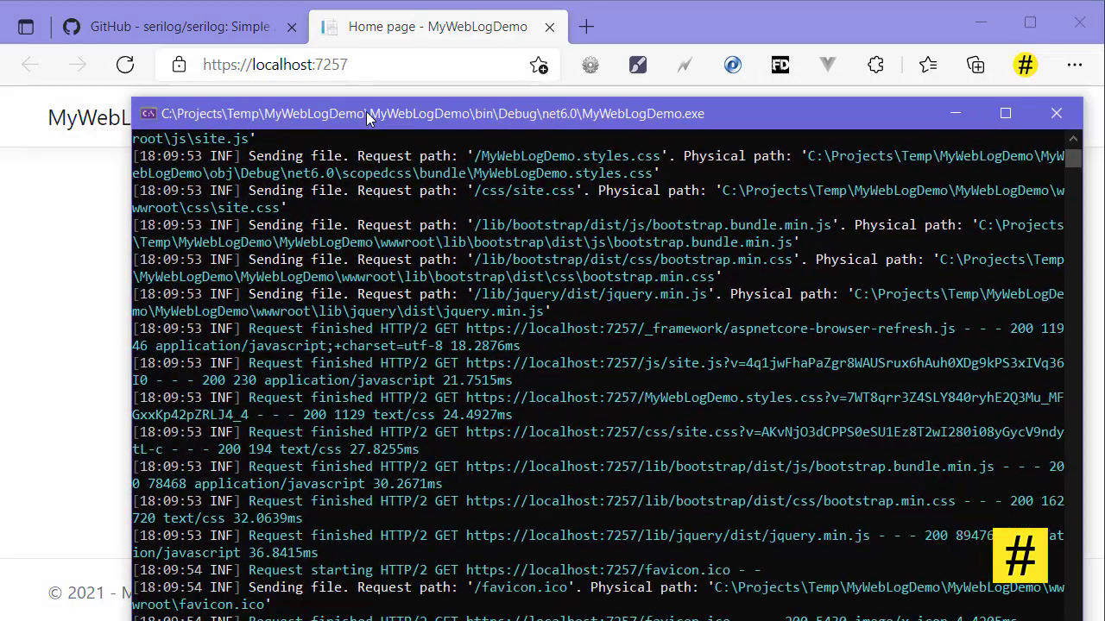
scroll(469, 253, "down", 3)
scroll(604, 259, "up", 3)
left_click_drag(706, 82, 592, 34)
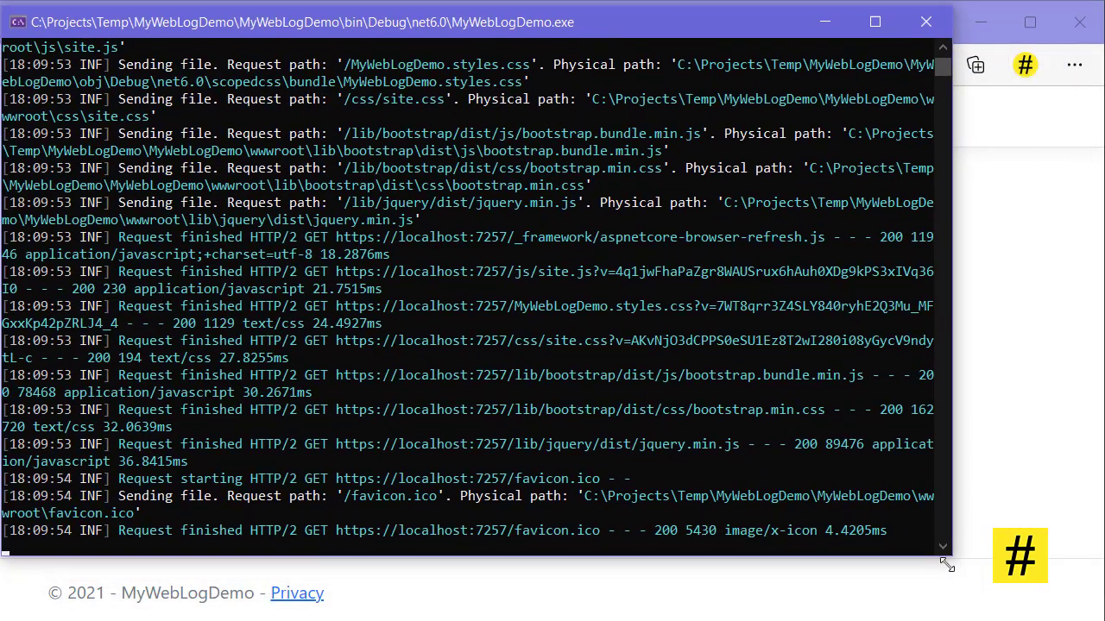
left_click_drag(947, 564, 1103, 620)
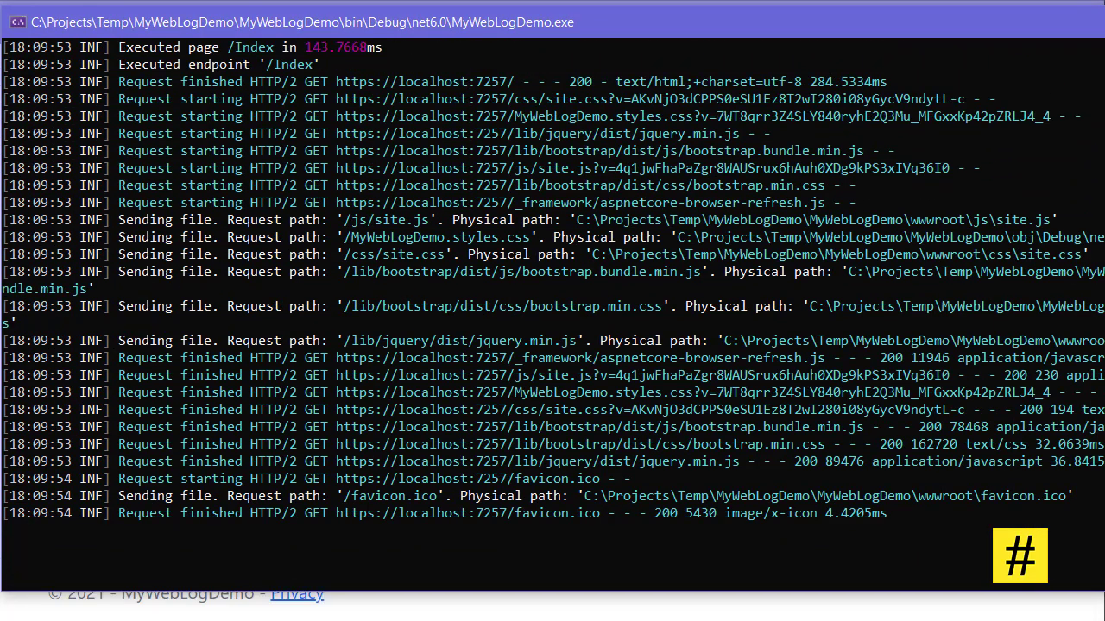
scroll(863, 389, "up", 3)
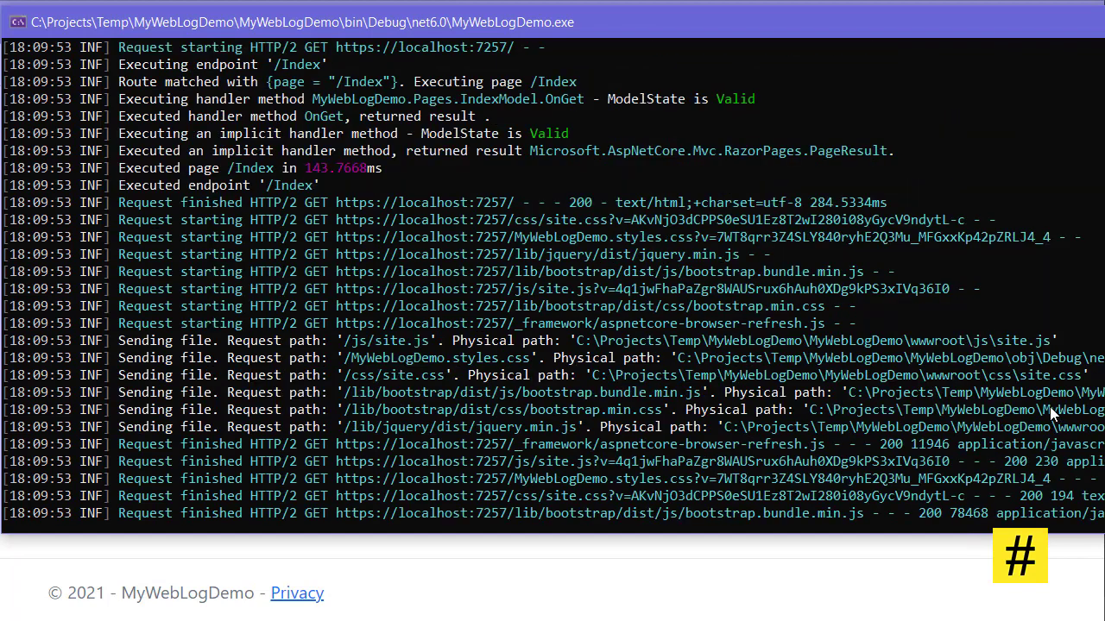
scroll(739, 344, "up", 3)
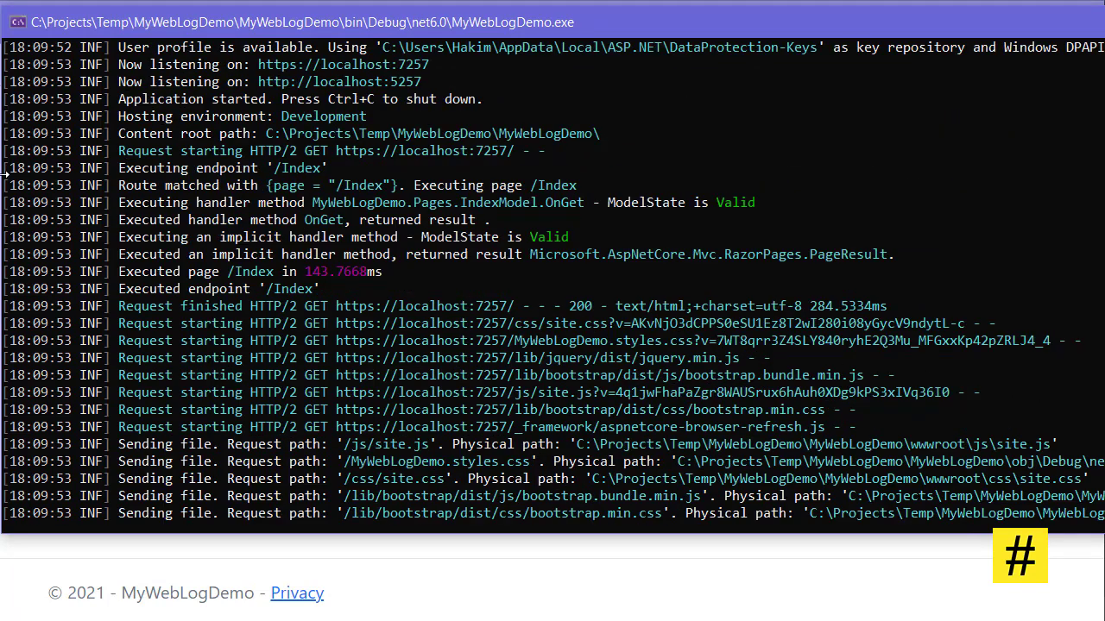
scroll(39, 198, "down", 3)
scroll(39, 222, "down", 5)
scroll(64, 231, "up", 5)
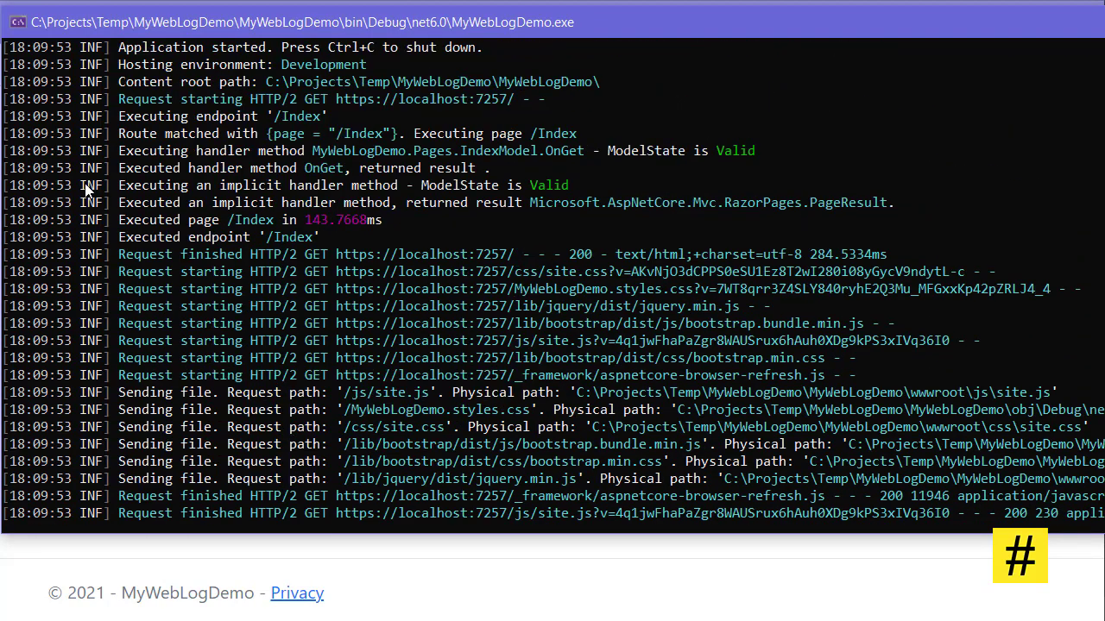
scroll(64, 231, "down", 3)
scroll(64, 231, "down", 3)
scroll(63, 227, "up", 5)
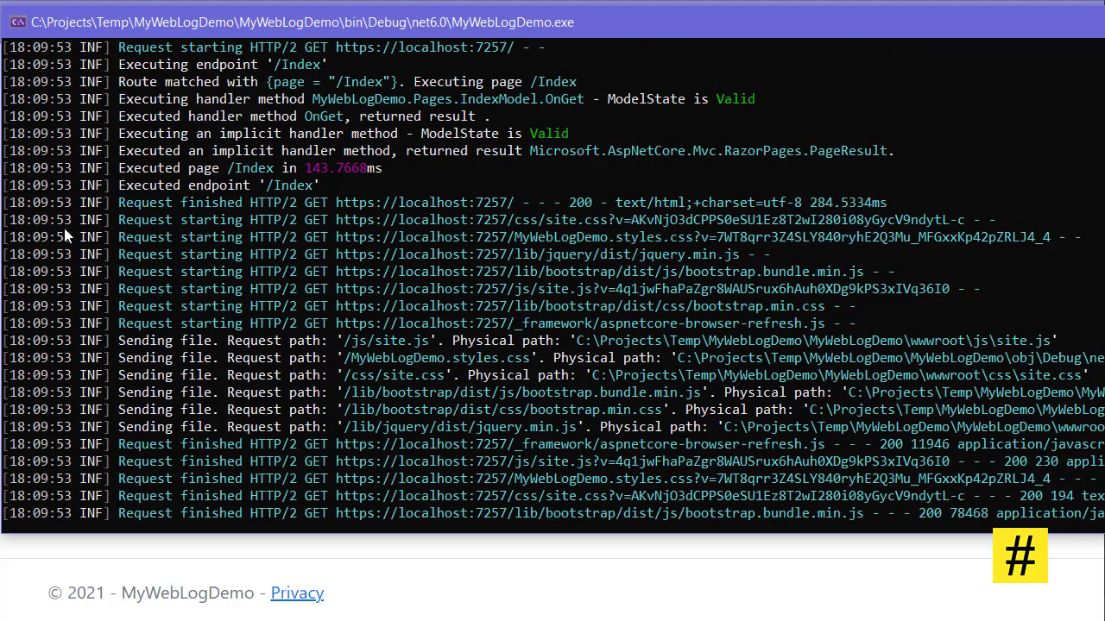
scroll(64, 227, "up", 2)
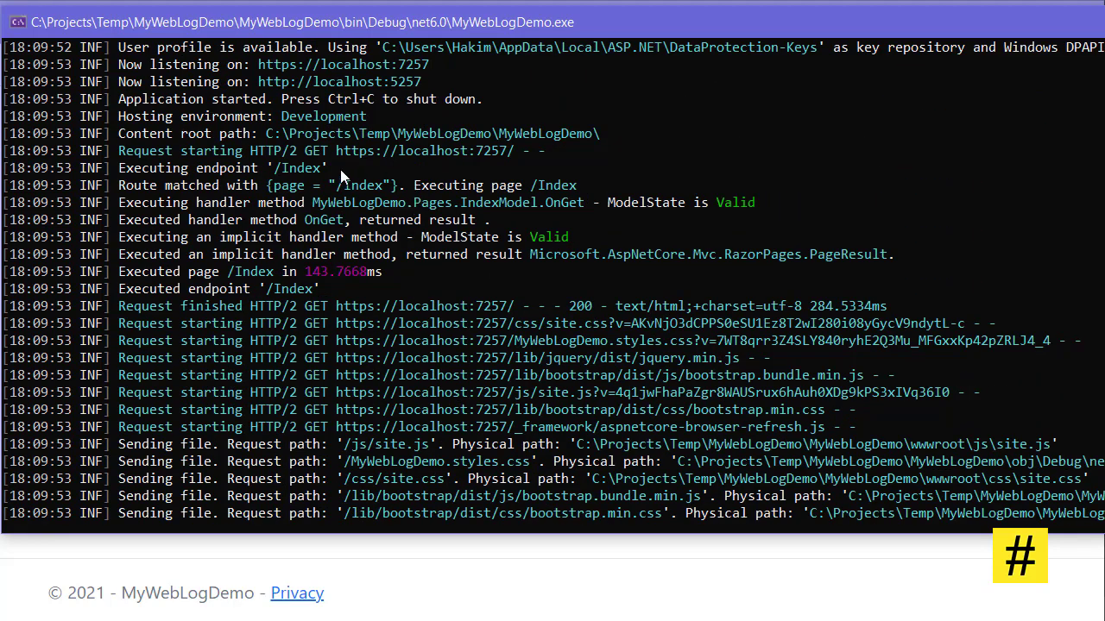
scroll(191, 232, "down", 3)
scroll(192, 232, "down", 2)
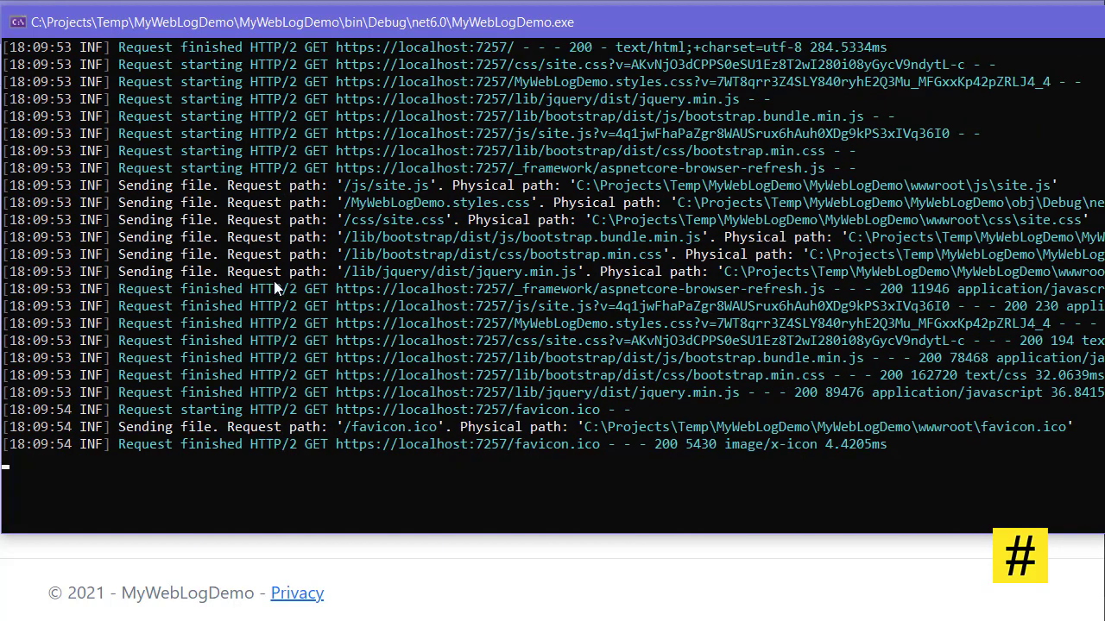
scroll(276, 285, "up", 4)
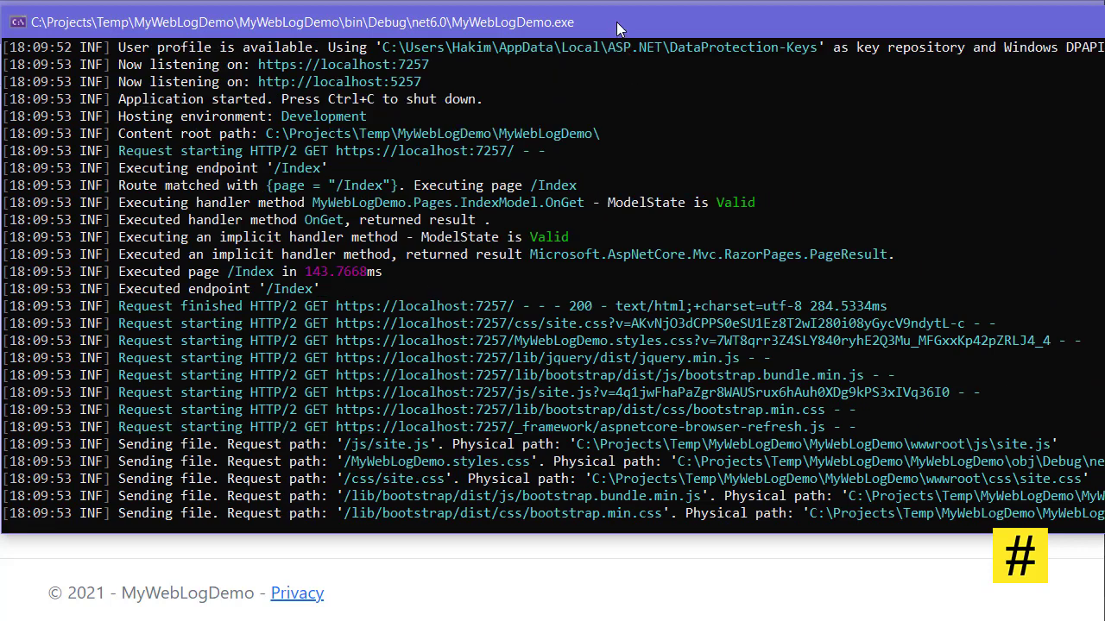
left_click_drag(616, 21, 672, 126)
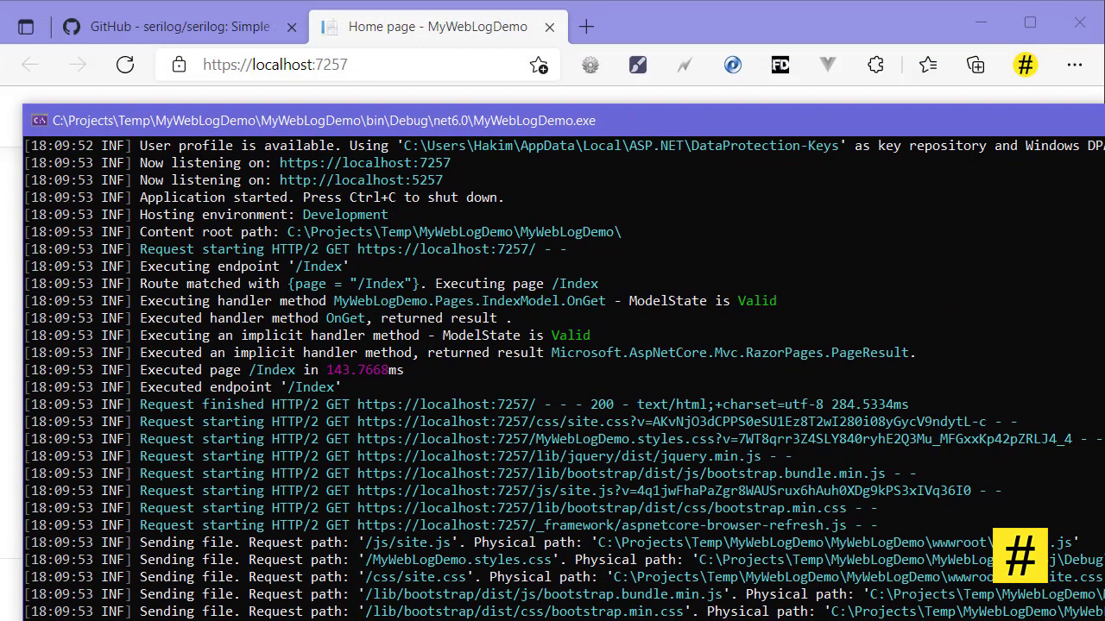
Close the app, then rerun it with console logging limited to non-production at Information level
key("alt+Tab")
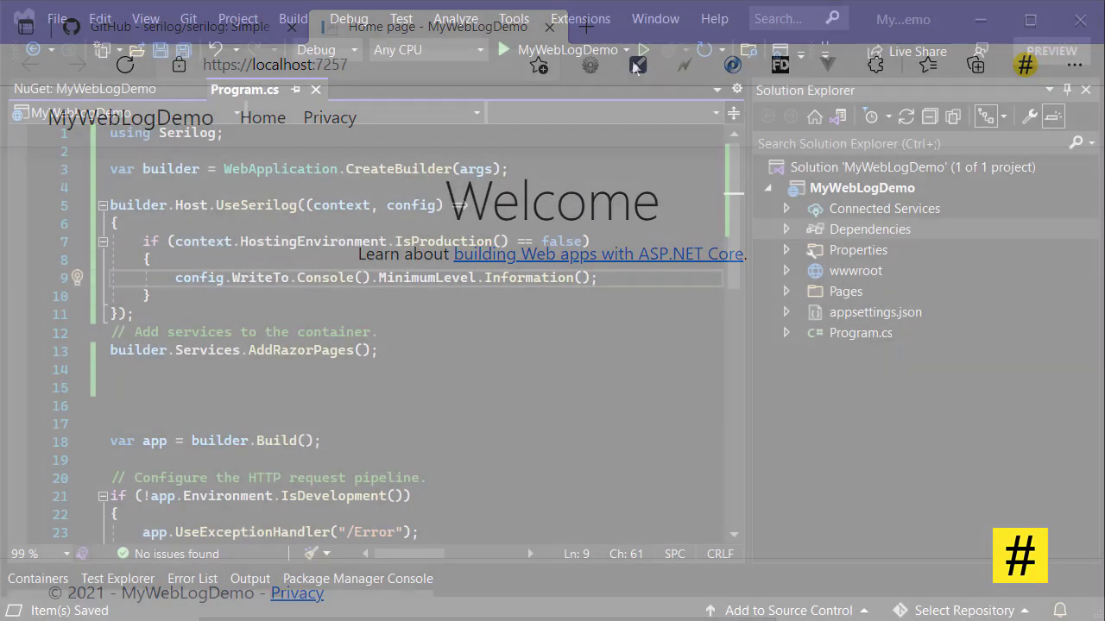
left_click(643, 50)
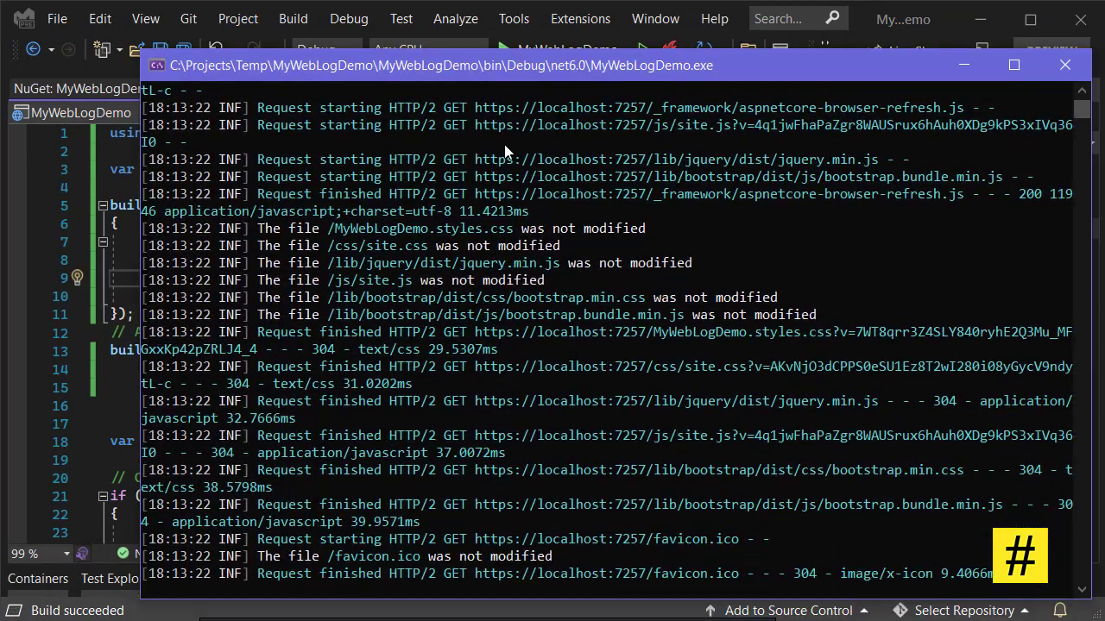
scroll(565, 307, "down", 5)
scroll(566, 310, "up", 2)
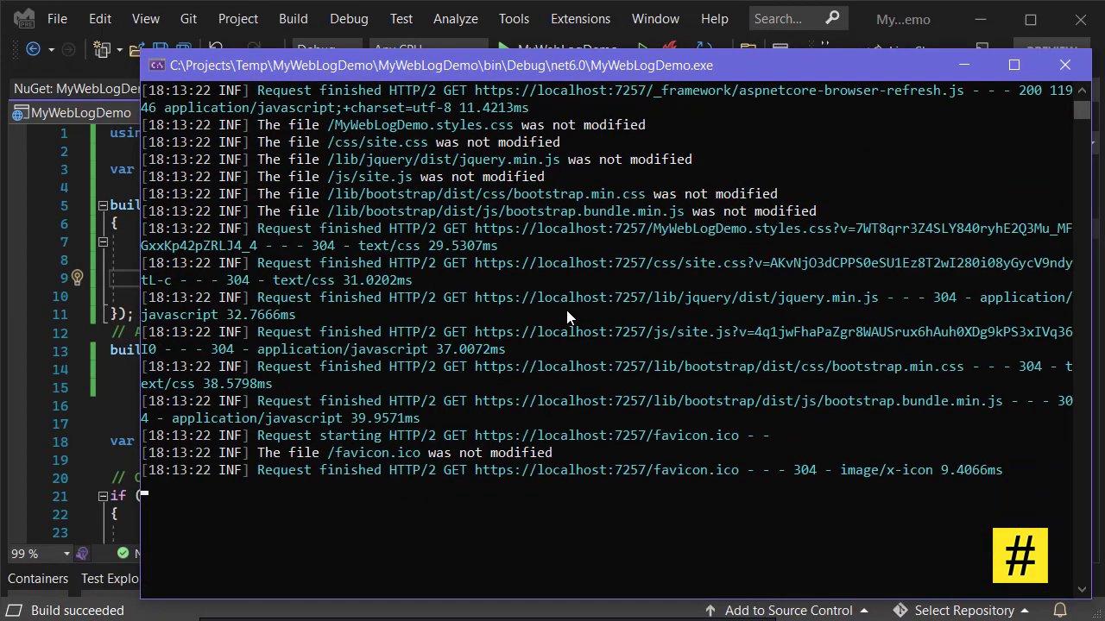